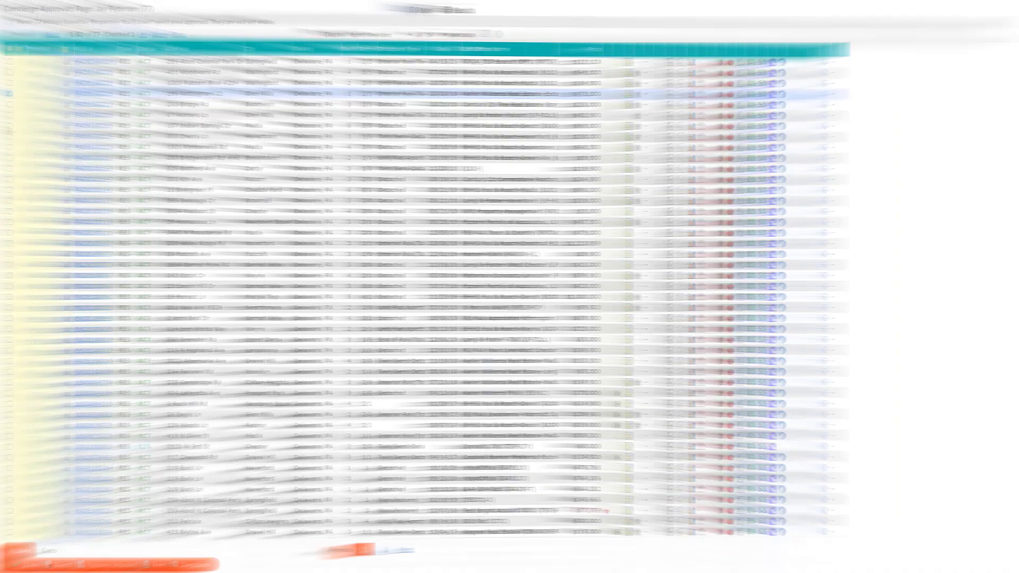
{"action": "left_click", "coordinate": [10, 126]}
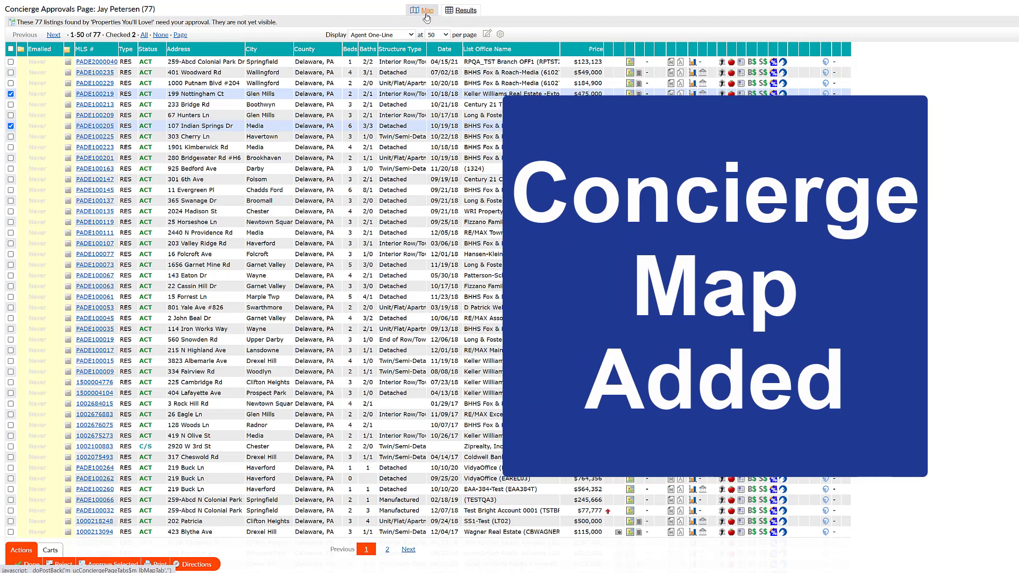
{"action": "left_click", "coordinate": [426, 18]}
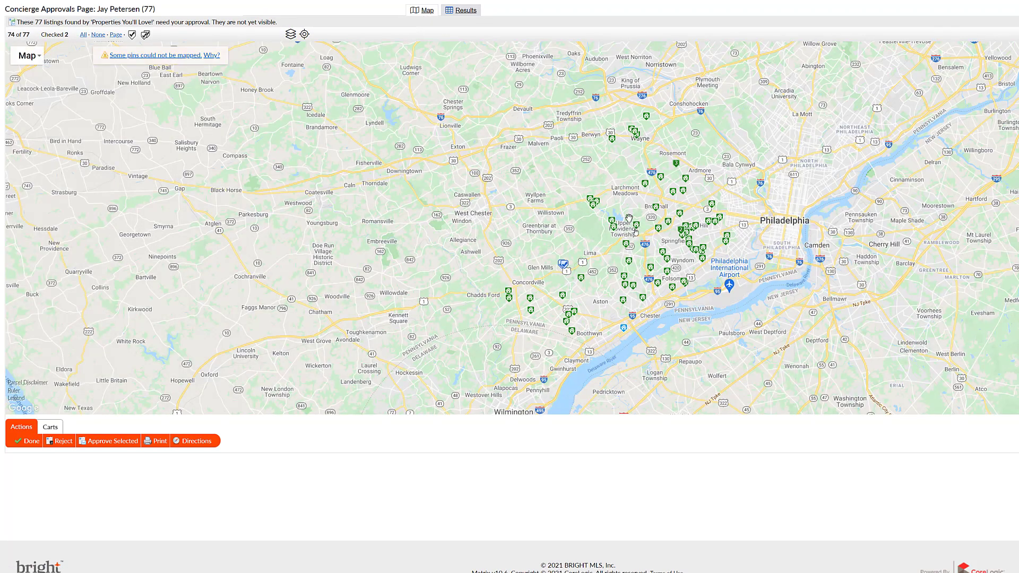
{"action": "left_click", "coordinate": [648, 188]}
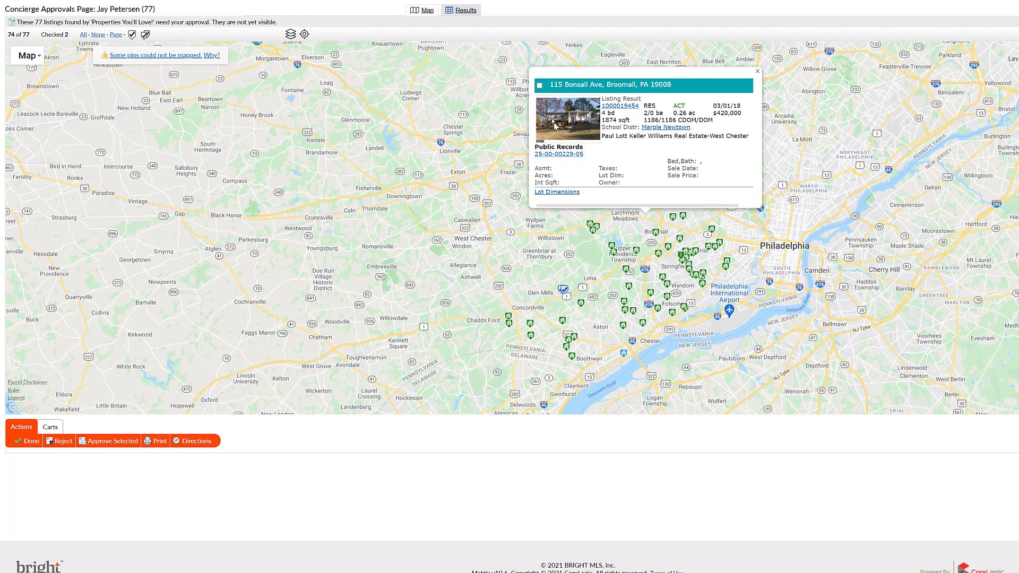
{"action": "left_click", "coordinate": [539, 87]}
{"action": "left_click", "coordinate": [468, 15]}
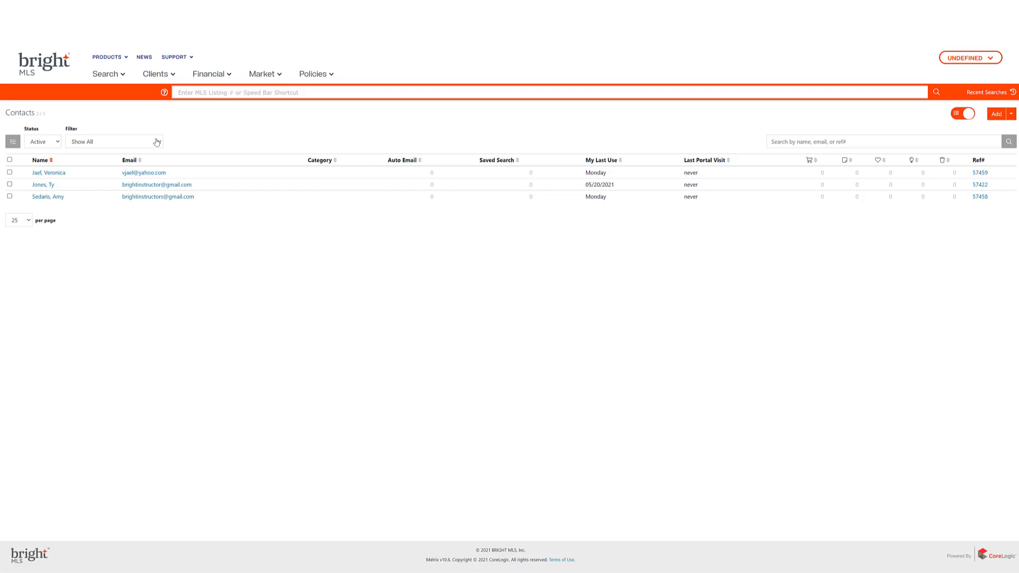
{"action": "left_click", "coordinate": [966, 114]}
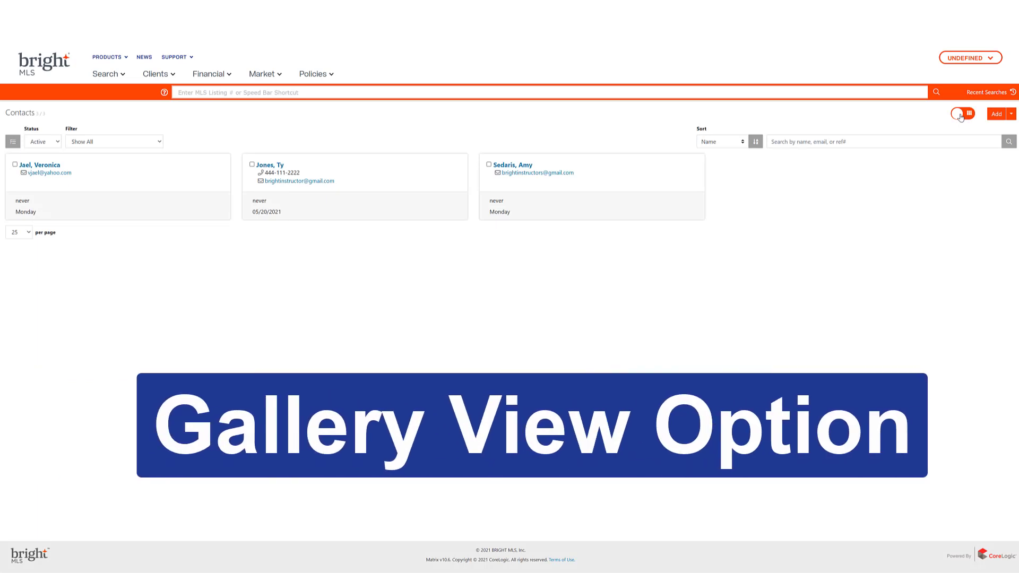
{"action": "left_click", "coordinate": [960, 115]}
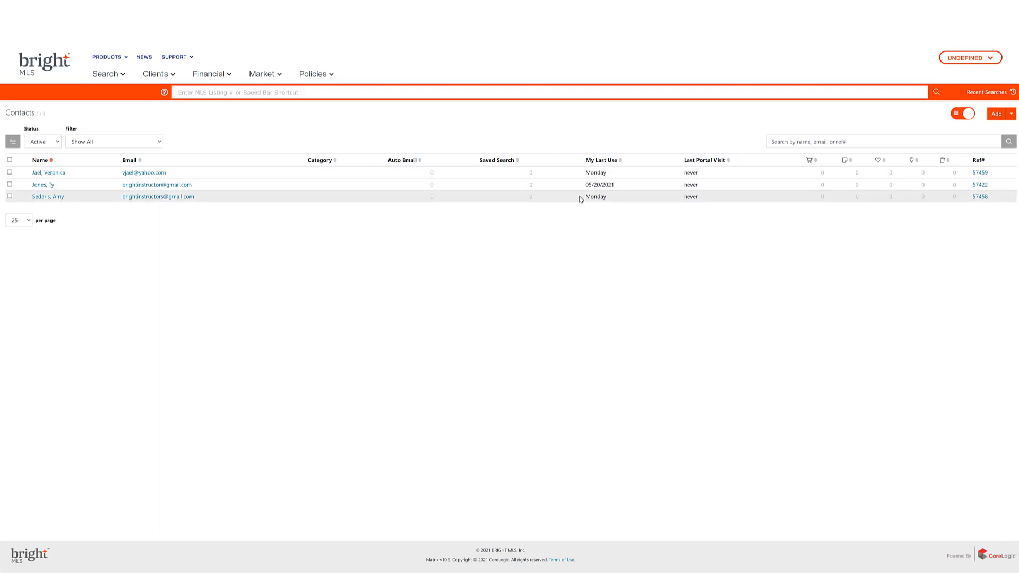
Review the contact Bulk Actions and Add options, then open the first contact's record.
{"action": "left_click", "coordinate": [13, 143]}
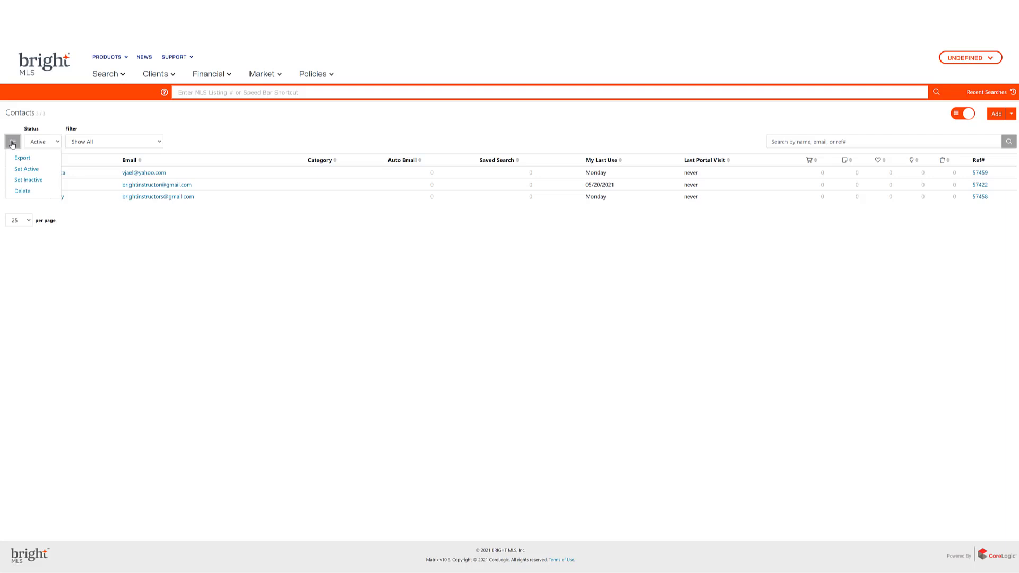
{"action": "left_click", "coordinate": [1010, 114]}
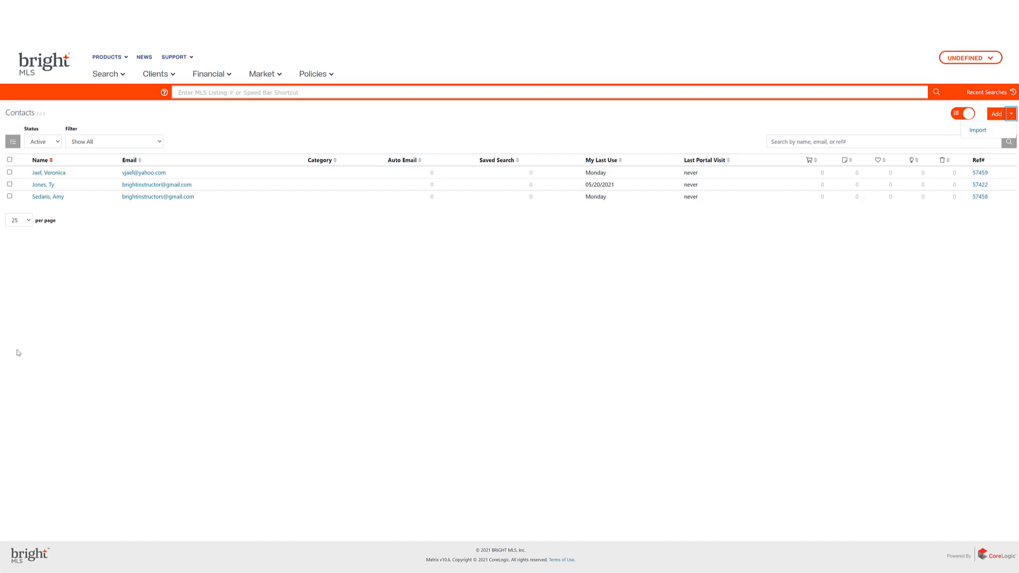
{"action": "left_click", "coordinate": [56, 175]}
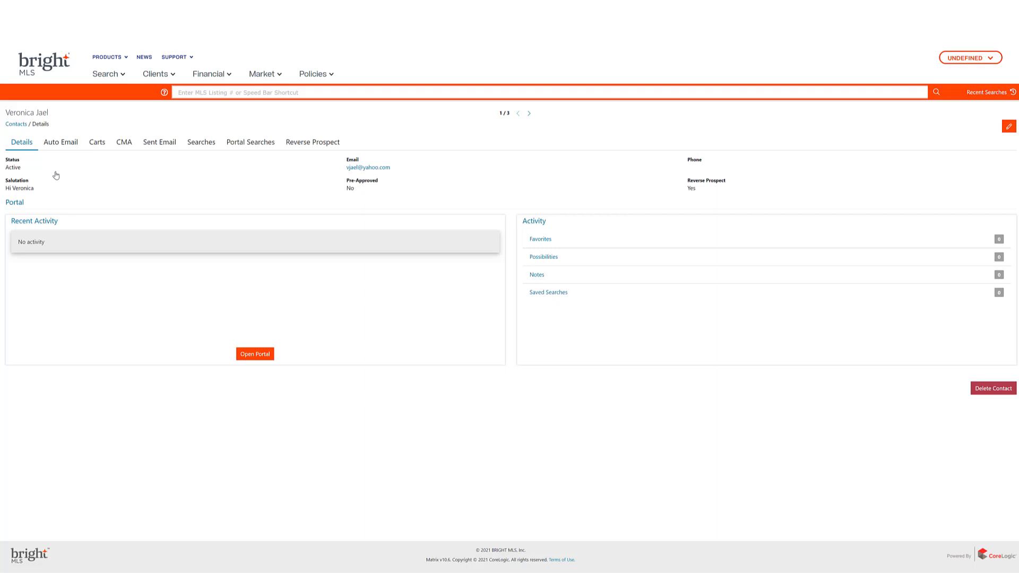
Put the first contact's record into edit mode and show the property search types.
{"action": "left_click", "coordinate": [1007, 129]}
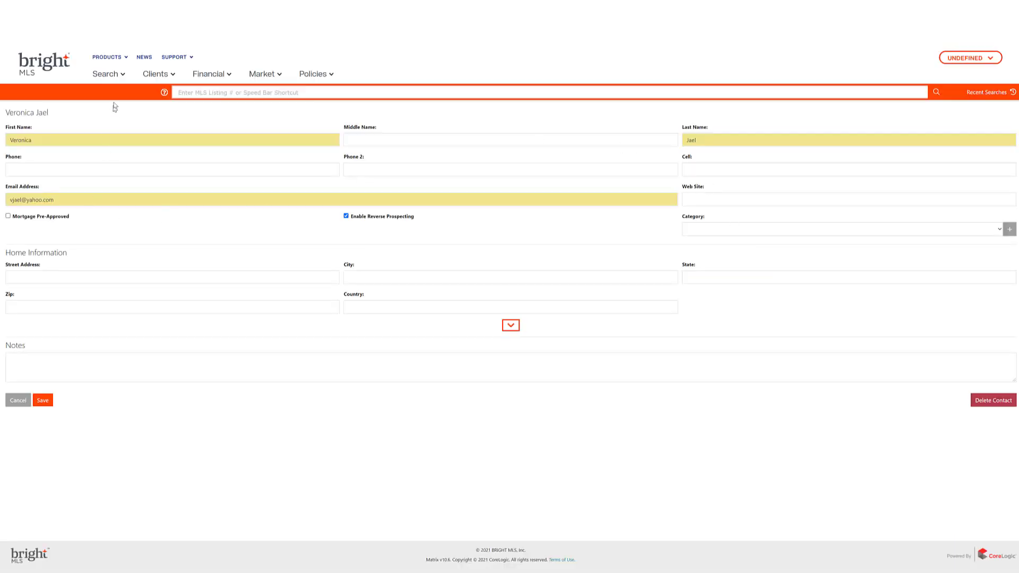
{"action": "left_click", "coordinate": [111, 78]}
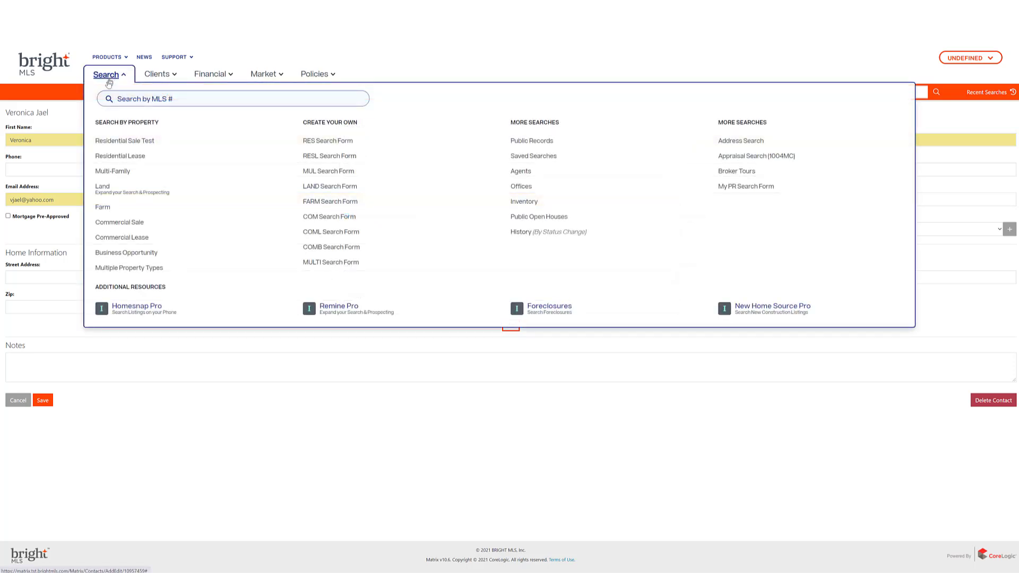
Open the Residential Sale Test search form.
{"action": "left_click", "coordinate": [106, 139]}
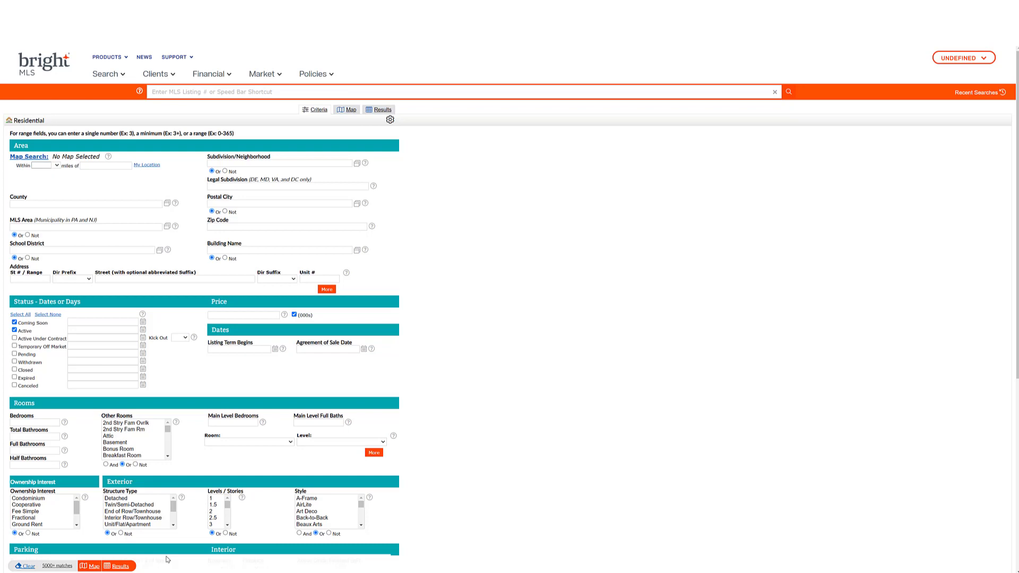
{"action": "left_click", "coordinate": [983, 92]}
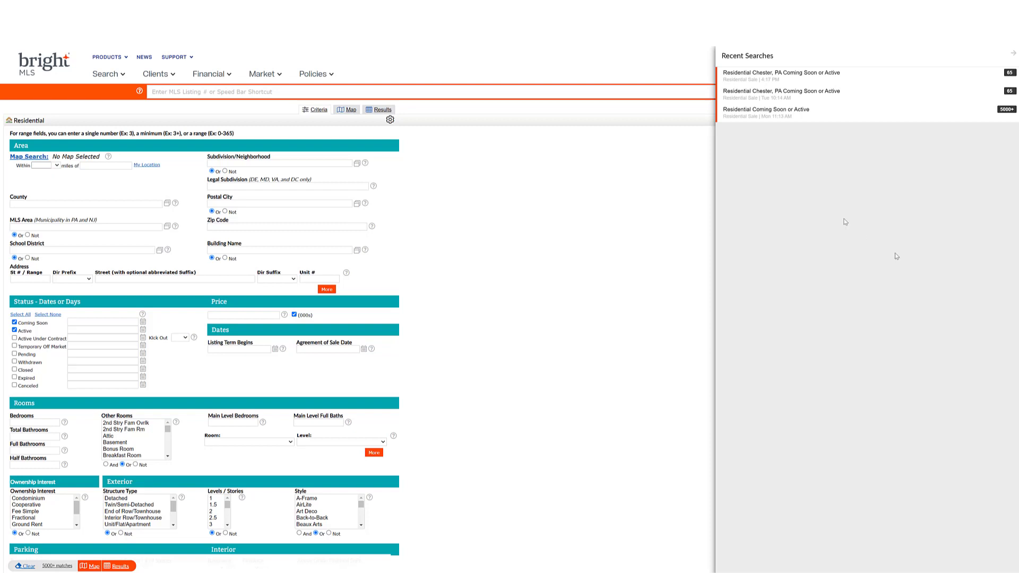
{"action": "left_click", "coordinate": [1015, 56]}
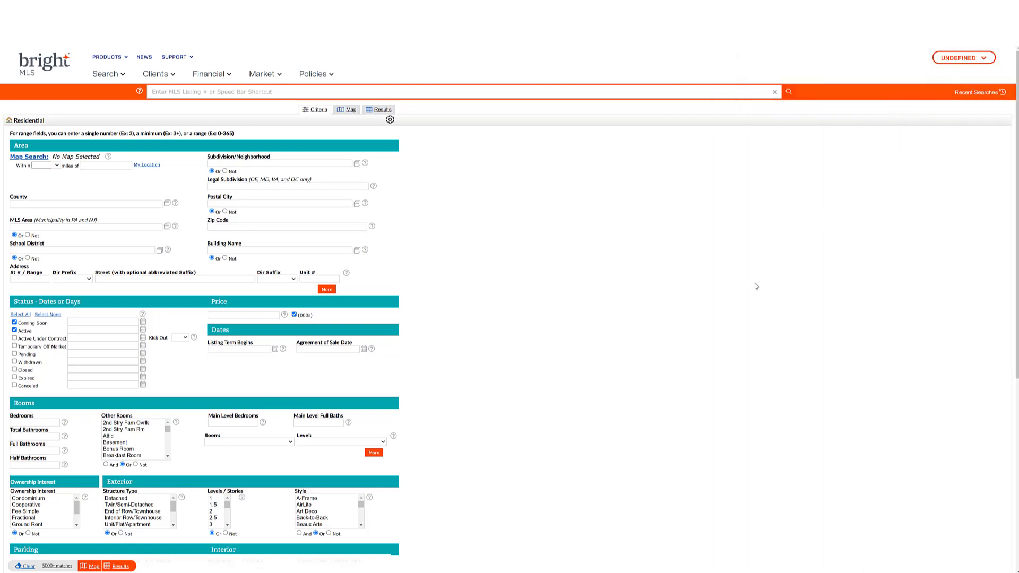
Map the 65 Chester PA results and start a Drive Time area search.
{"action": "left_click", "coordinate": [351, 110]}
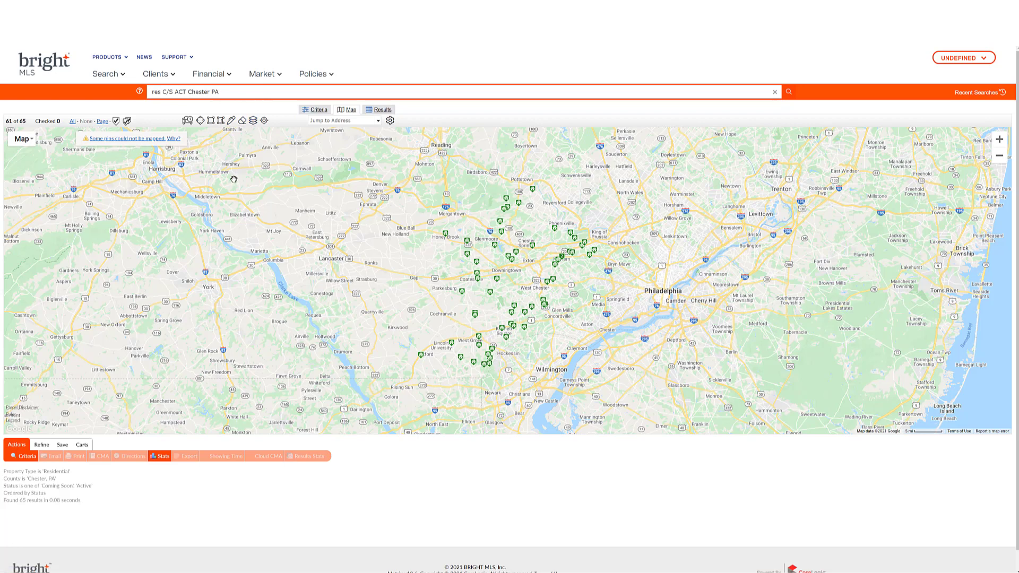
{"action": "left_click", "coordinate": [187, 121]}
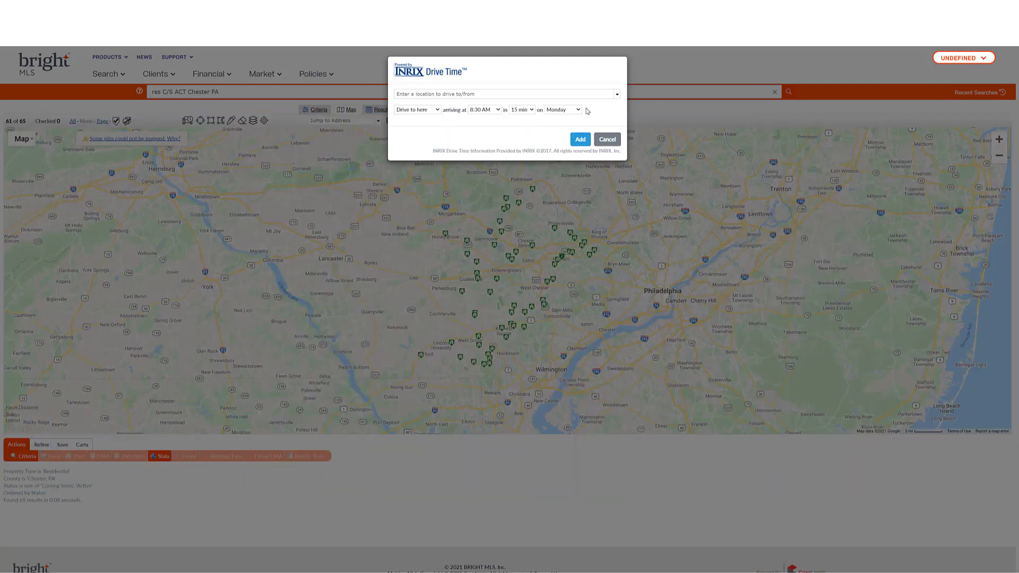
{"action": "left_click", "coordinate": [504, 92]}
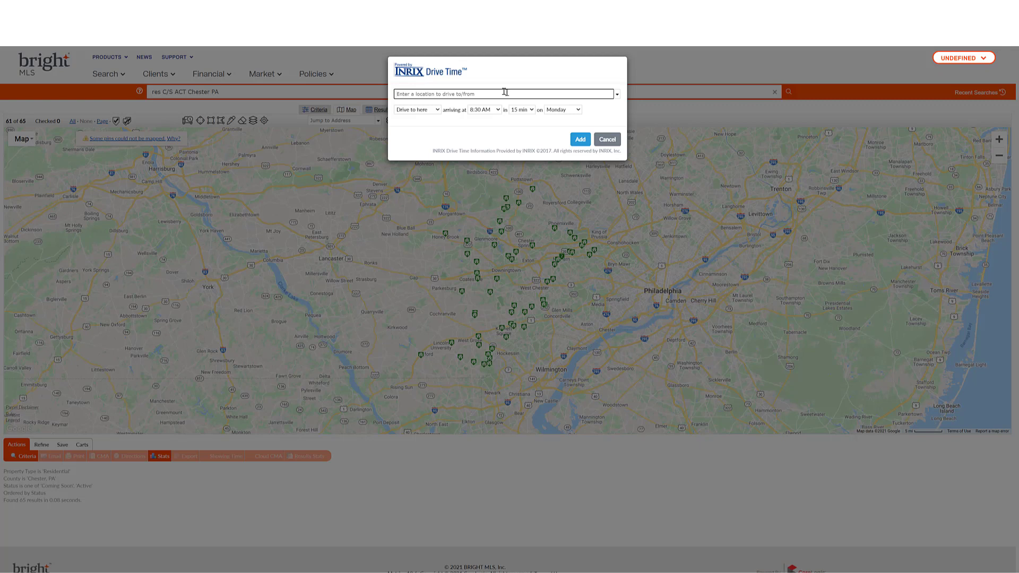
{"action": "left_click", "coordinate": [578, 111]}
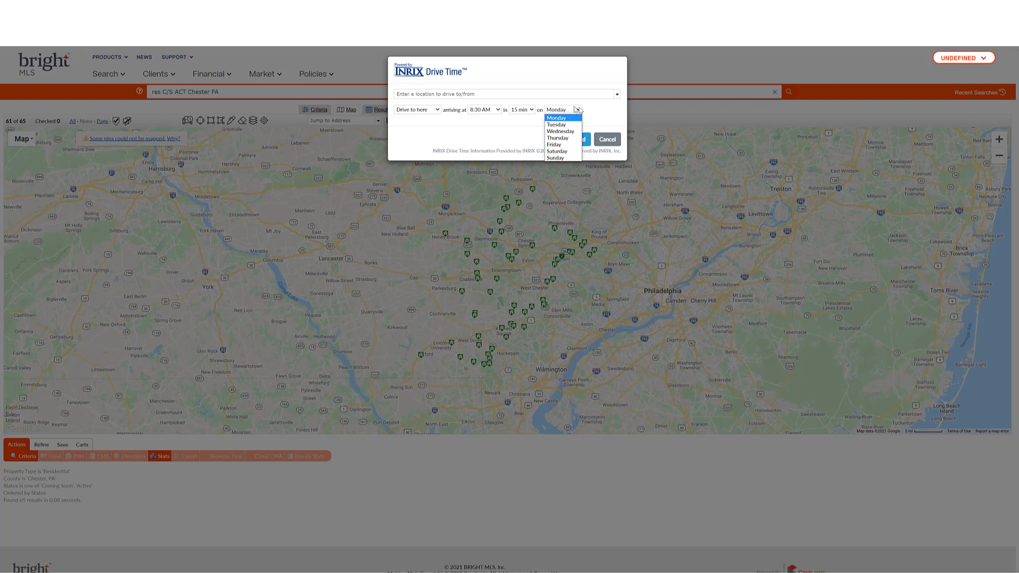
{"action": "left_click", "coordinate": [536, 91]}
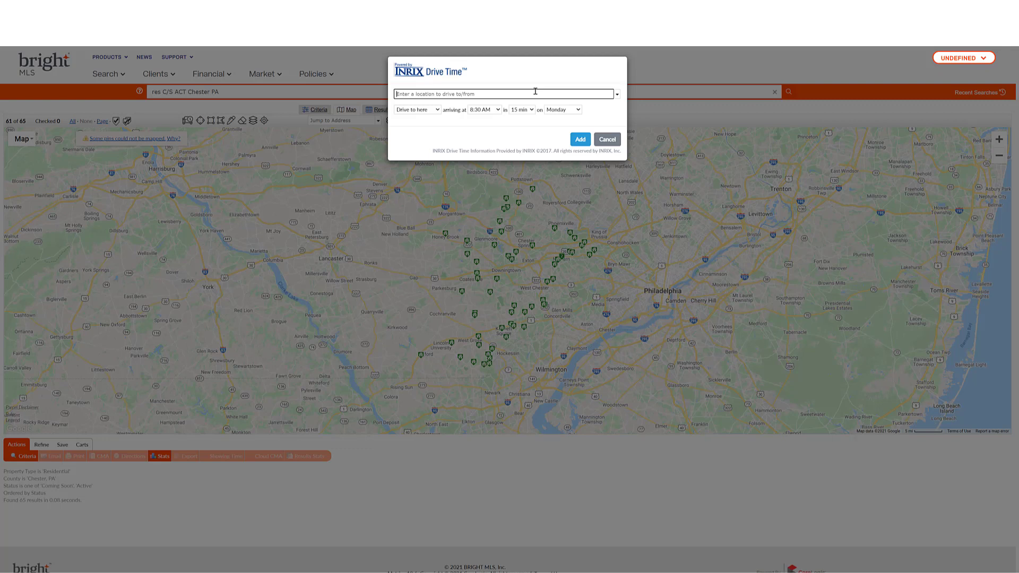
{"action": "left_click", "coordinate": [521, 110]}
{"action": "left_click", "coordinate": [521, 109]}
{"action": "left_click", "coordinate": [522, 144]}
{"action": "left_click", "coordinate": [580, 139]}
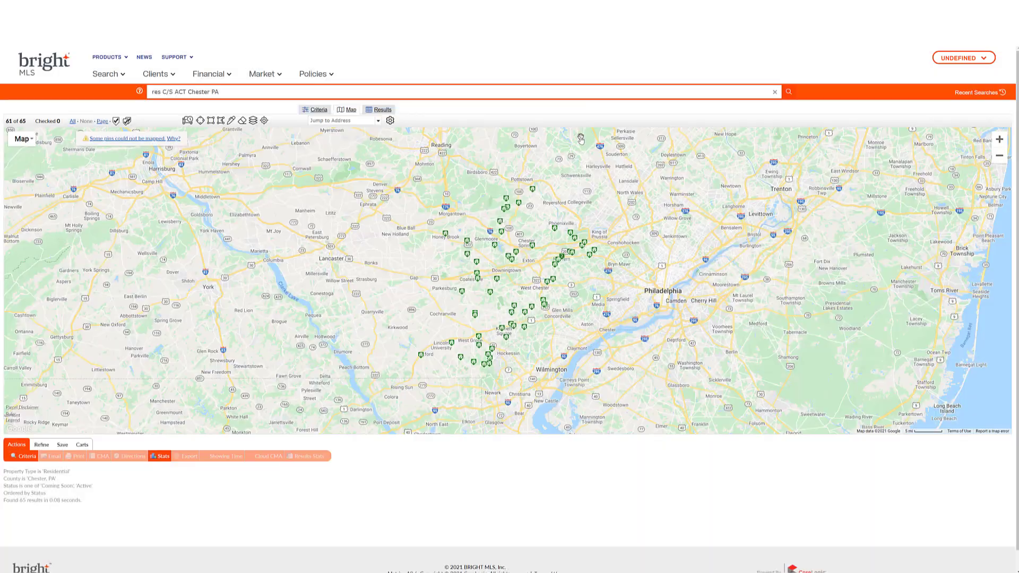
{"action": "left_click", "coordinate": [219, 119]}
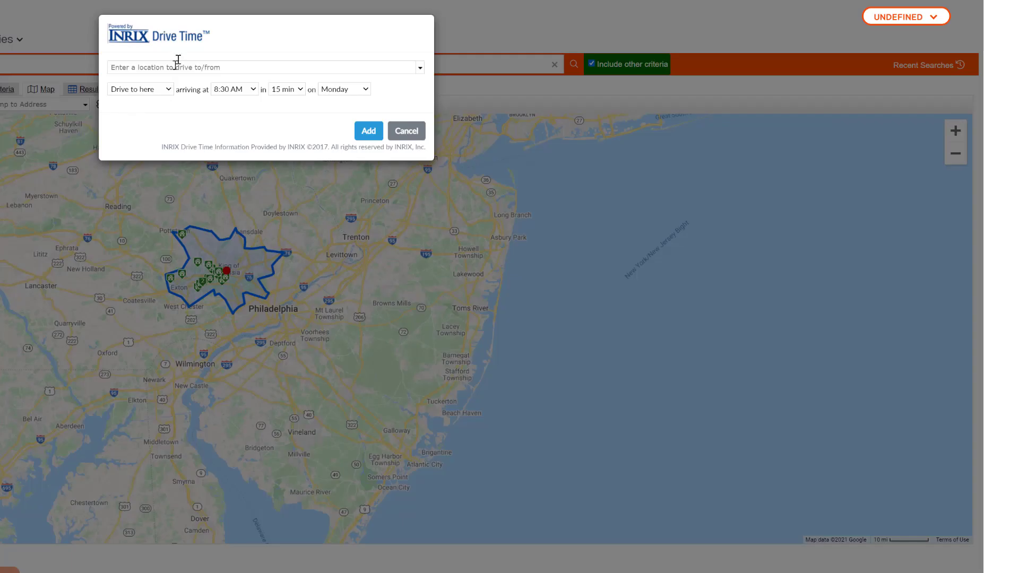
{"action": "left_click", "coordinate": [445, 94]}
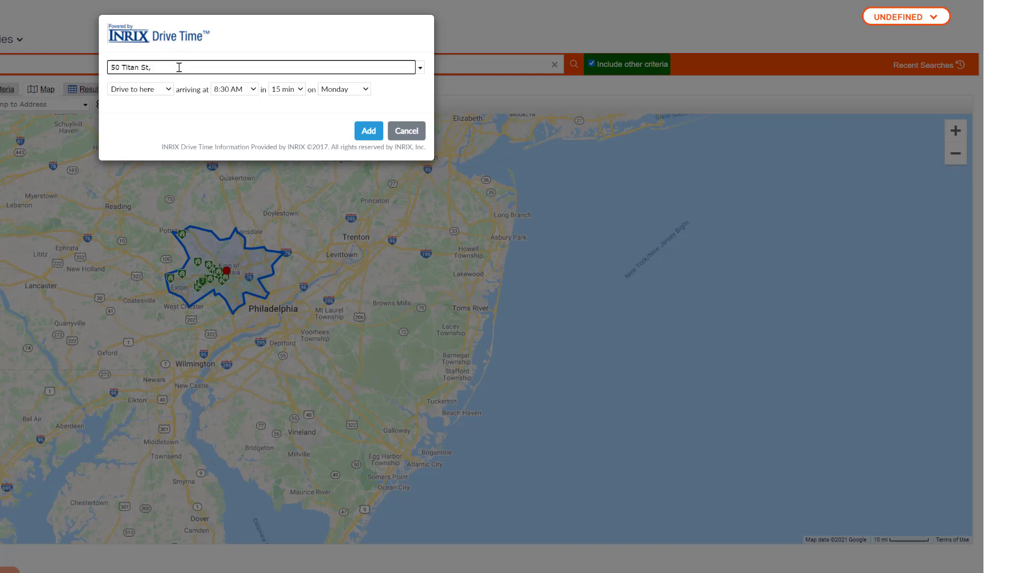
{"action": "left_click", "coordinate": [169, 89]}
{"action": "left_click", "coordinate": [141, 100]}
{"action": "left_click", "coordinate": [253, 89]}
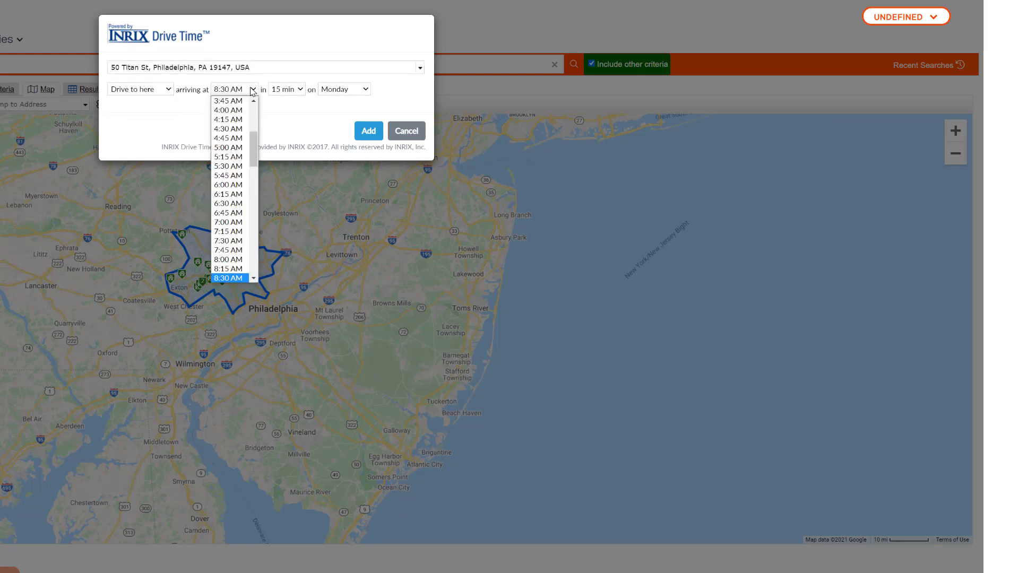
{"action": "scroll", "coordinate": [228, 212], "scroll_direction": "down", "scroll_amount": 10}
{"action": "left_click", "coordinate": [228, 154]}
{"action": "left_click", "coordinate": [286, 90]}
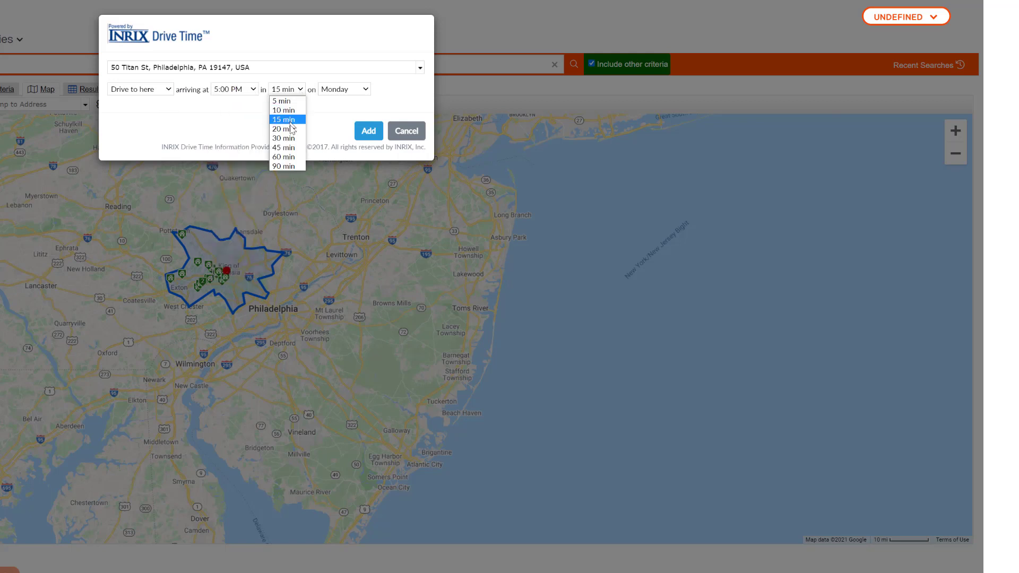
{"action": "left_click", "coordinate": [284, 156]}
{"action": "left_click", "coordinate": [344, 89]}
{"action": "left_click", "coordinate": [340, 147]}
{"action": "left_click", "coordinate": [368, 130]}
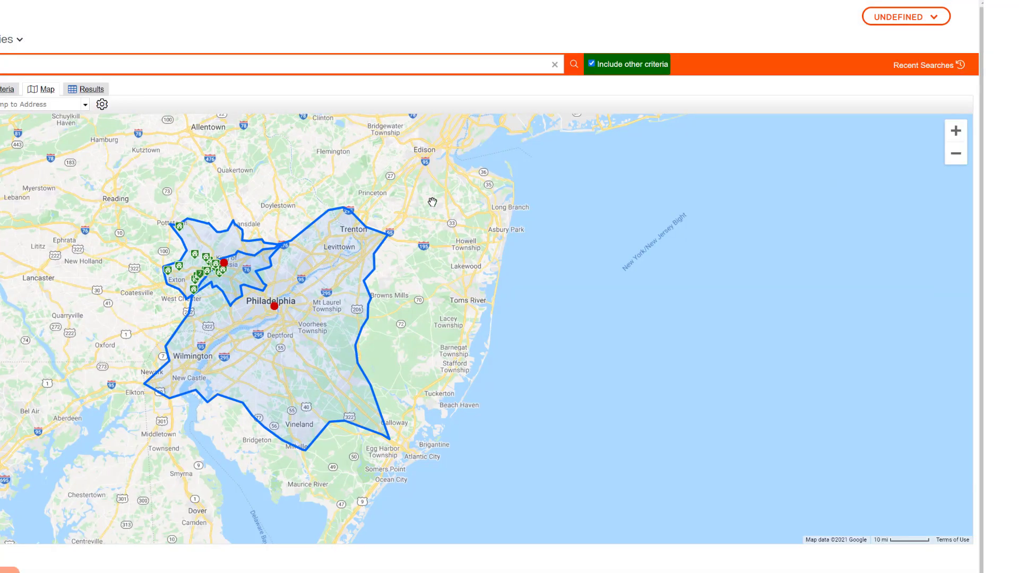
{"action": "left_click", "coordinate": [273, 306]}
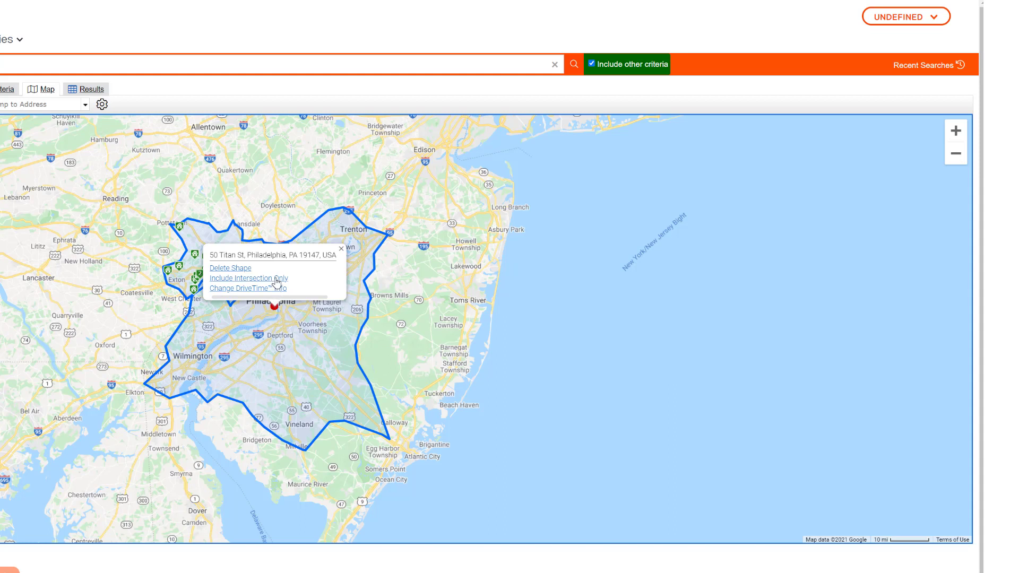
Apply Include Intersection Only to narrow the search to 5 listings in the overlap.
{"action": "left_click", "coordinate": [276, 280]}
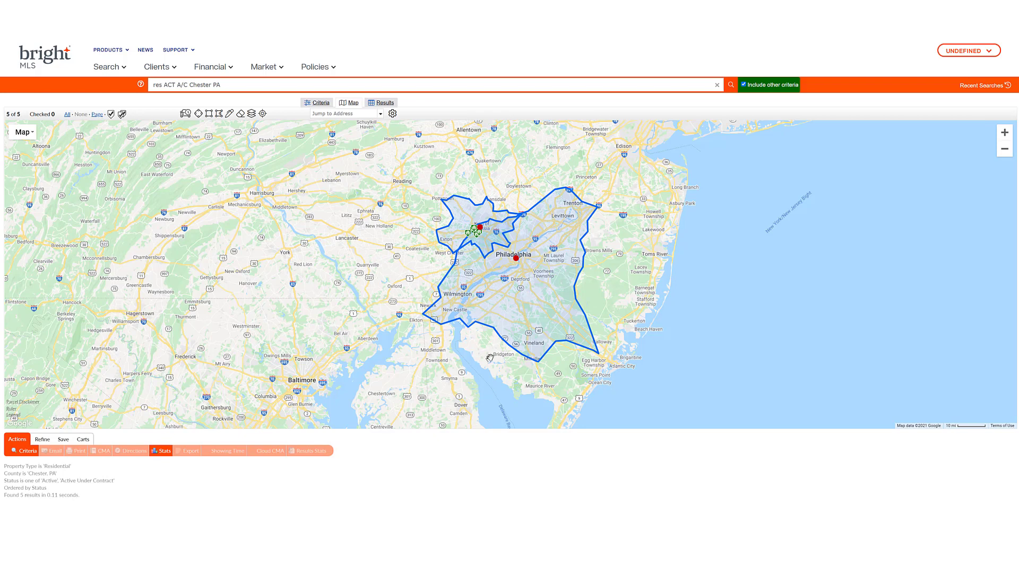
Toggle the map Layers list a few times, leaving it open.
{"action": "left_click", "coordinate": [252, 115]}
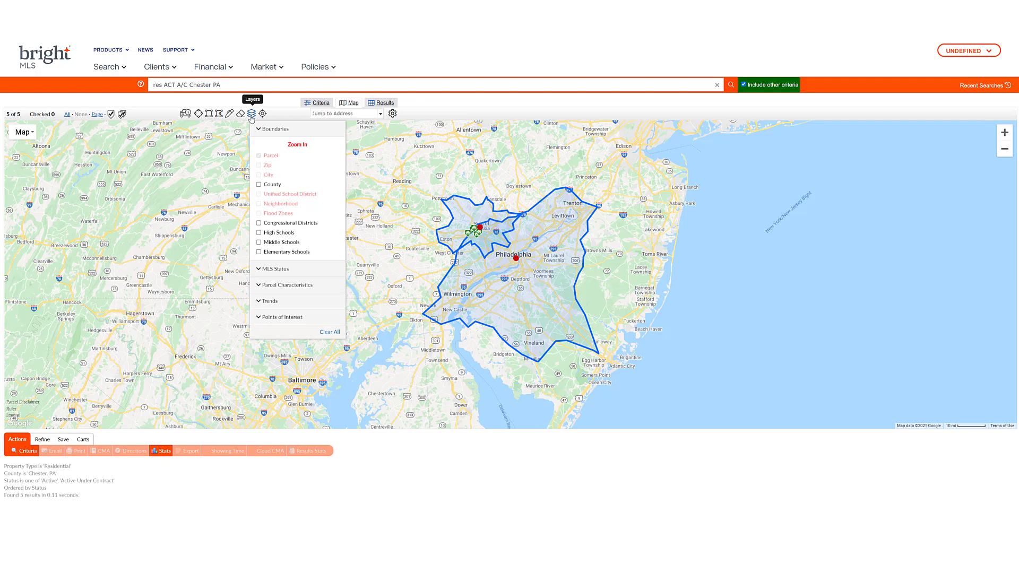
{"action": "left_click", "coordinate": [252, 115]}
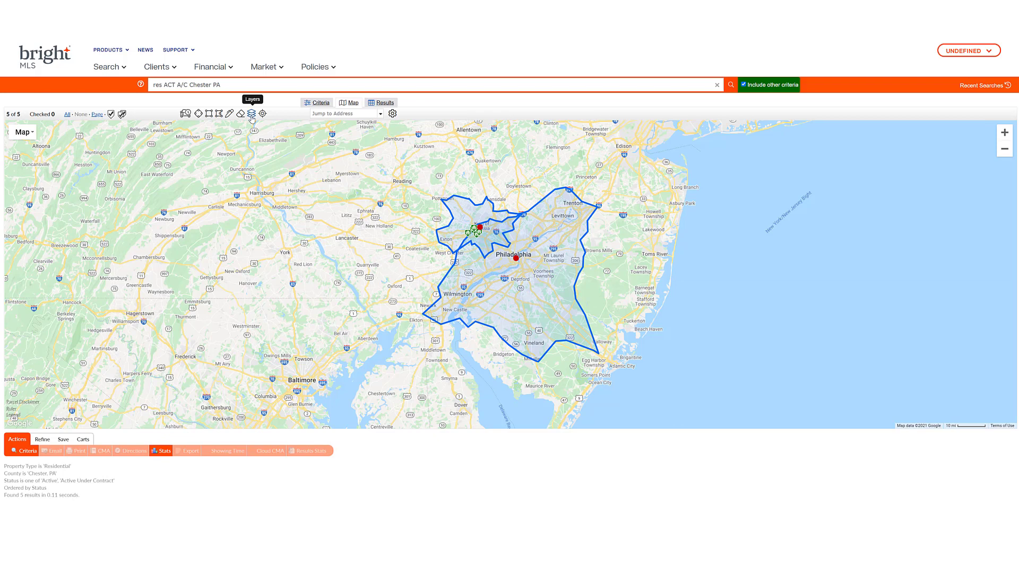
{"action": "left_click", "coordinate": [251, 114]}
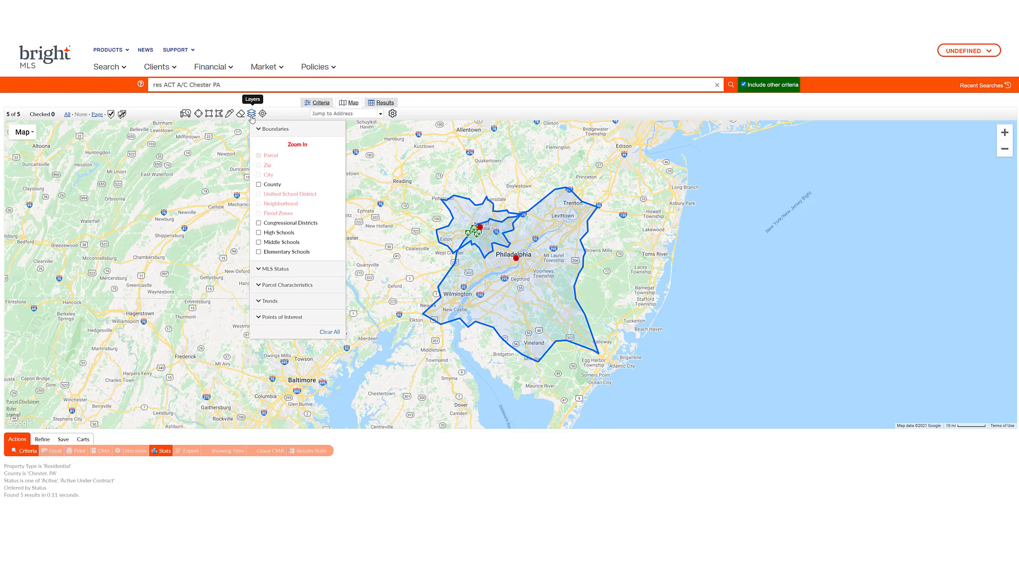
{"action": "left_click", "coordinate": [252, 116]}
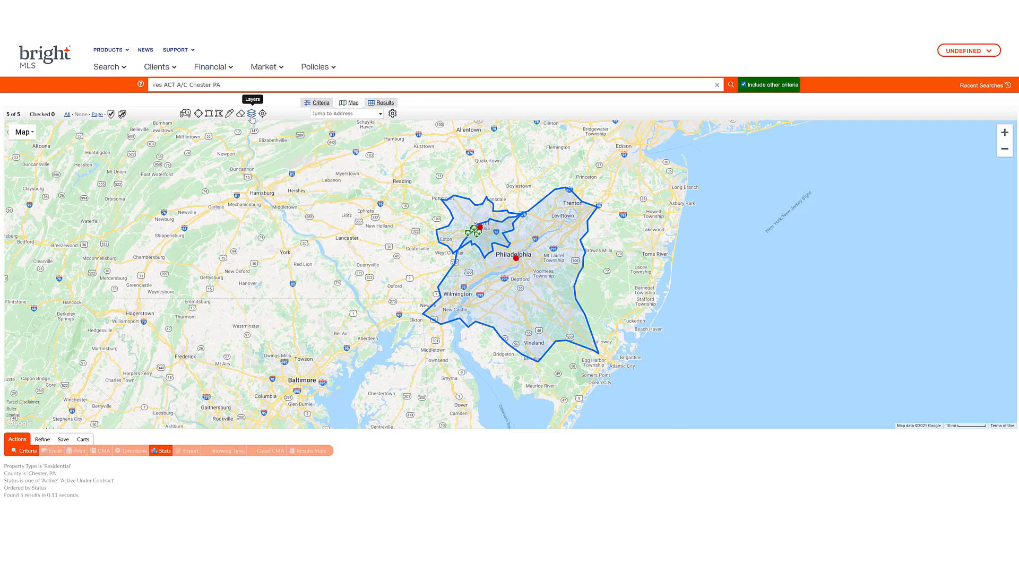
{"action": "left_click", "coordinate": [252, 115]}
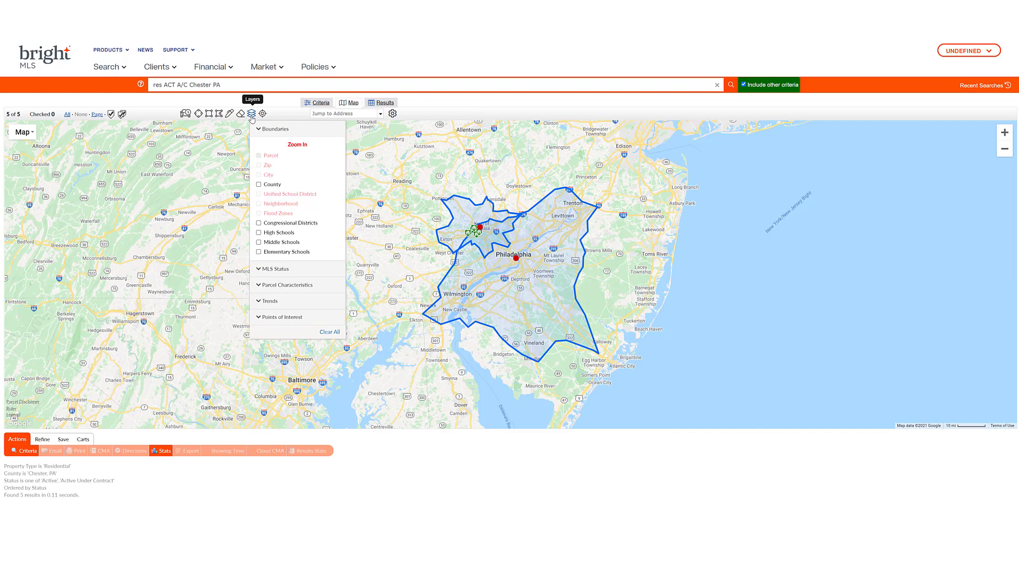
Close the Layers list and zoom the map to street level near Chesterbrook.
{"action": "left_click", "coordinate": [1004, 134]}
{"action": "left_click", "coordinate": [1005, 134]}
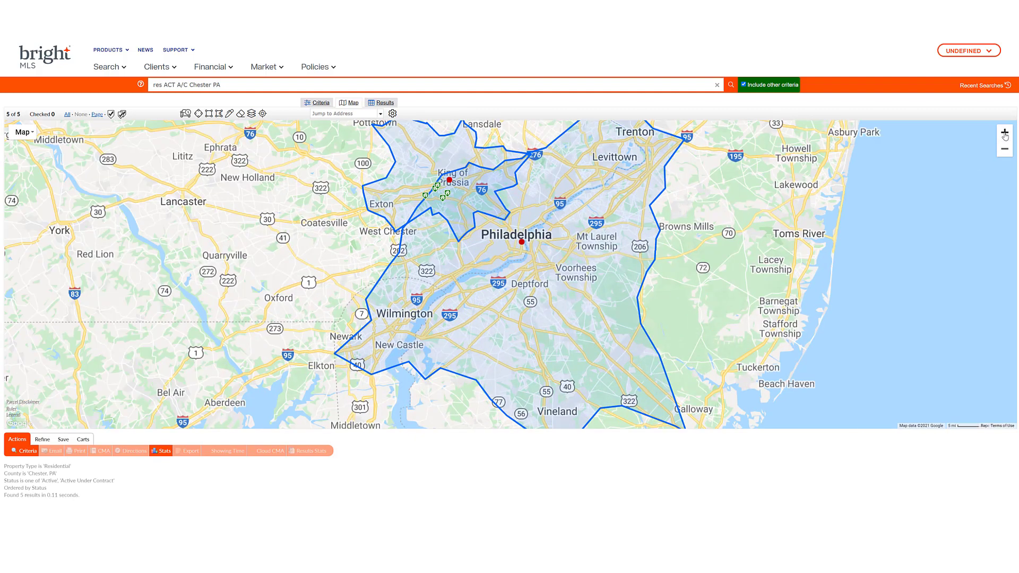
{"action": "mouse_move", "coordinate": [532, 211]}
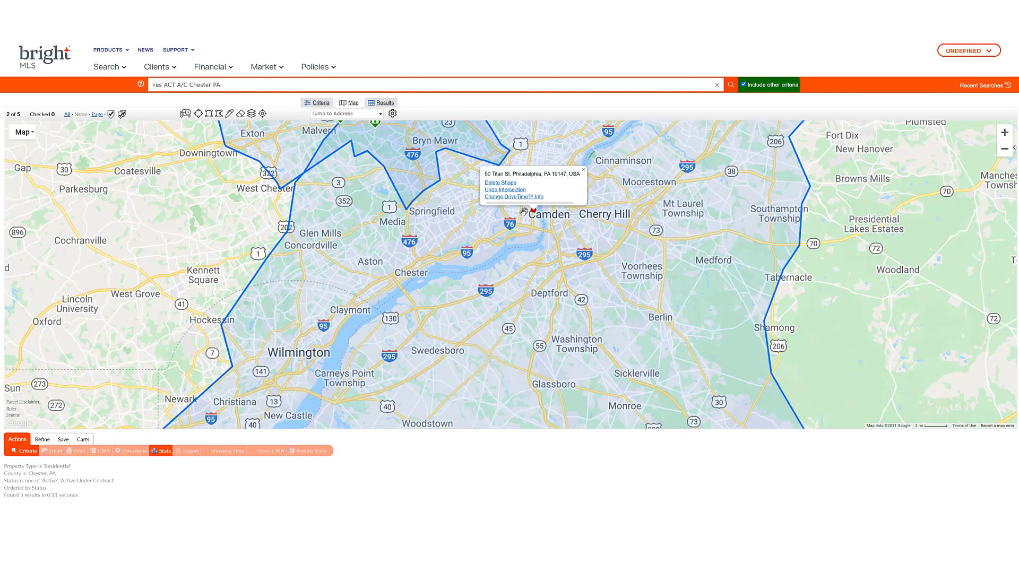
{"action": "left_click_drag", "start_coordinate": [486, 231], "coordinate": [601, 364]}
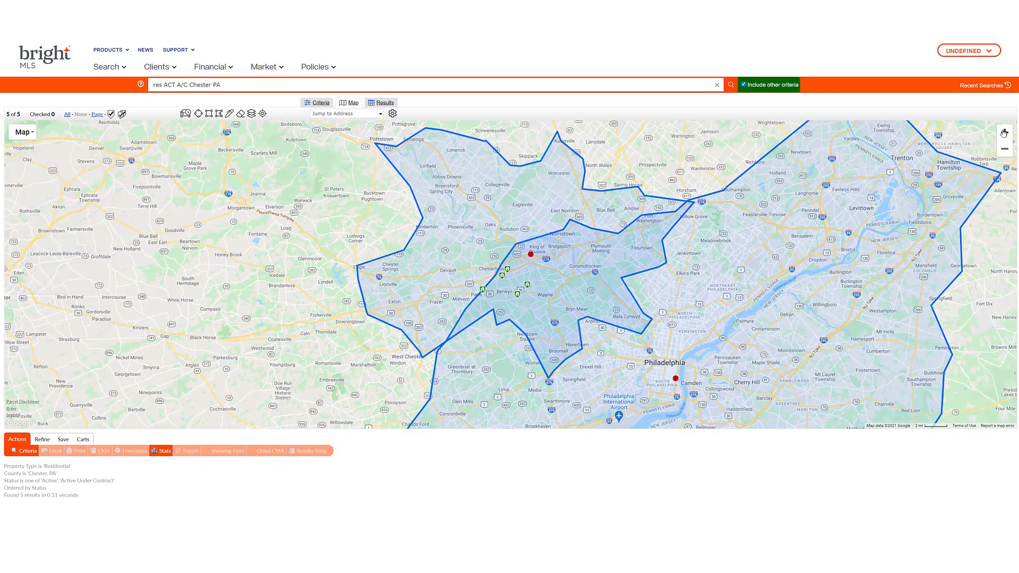
{"action": "left_click", "coordinate": [1003, 133]}
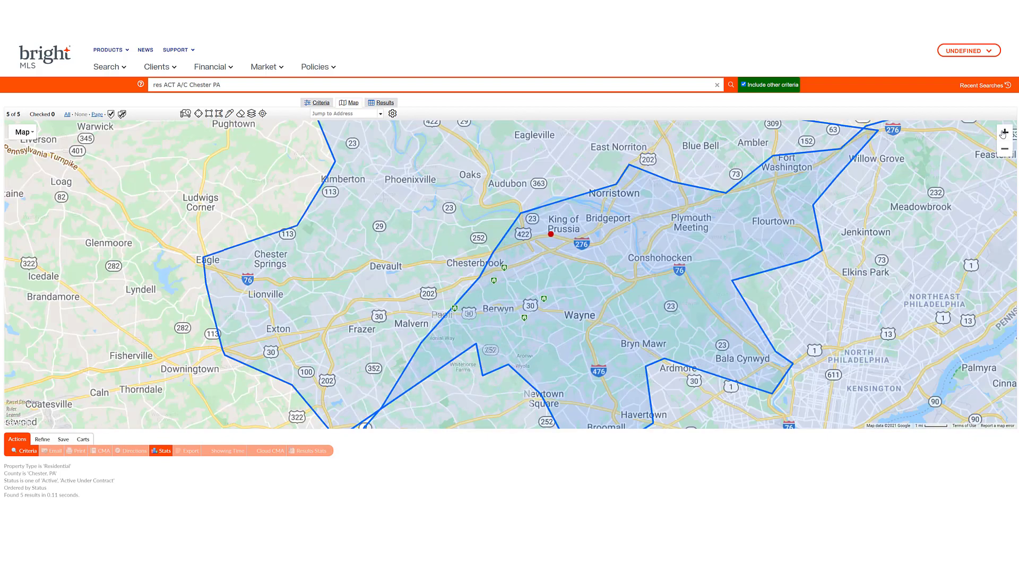
{"action": "left_click", "coordinate": [1004, 132]}
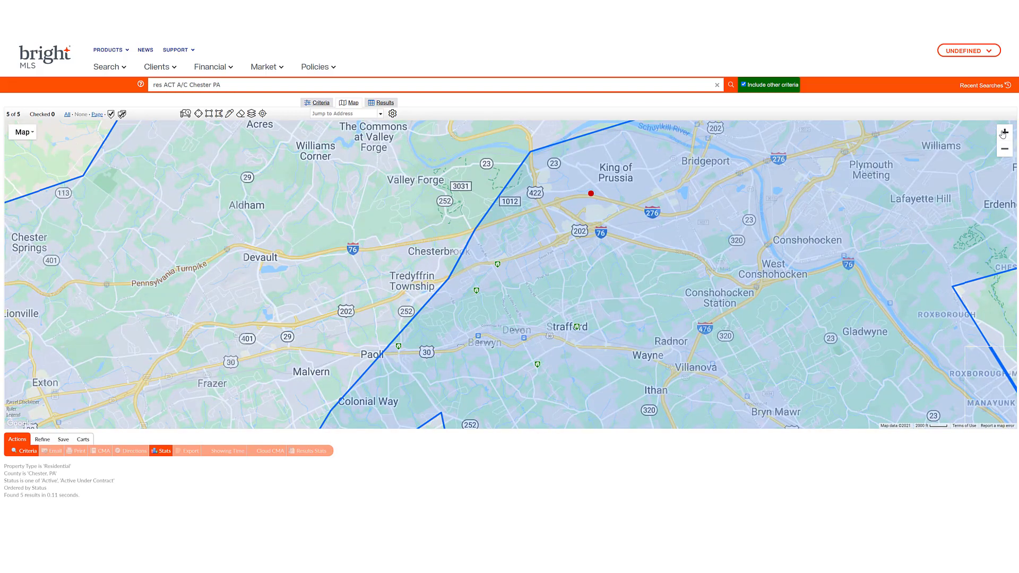
{"action": "left_click", "coordinate": [1004, 133]}
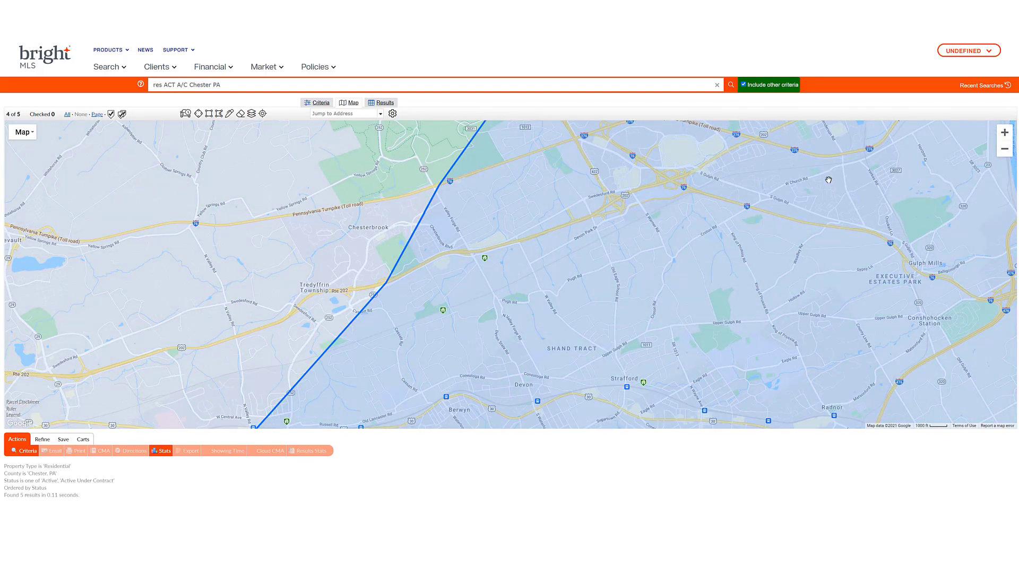
{"action": "left_click_drag", "start_coordinate": [829, 180], "coordinate": [807, 246]}
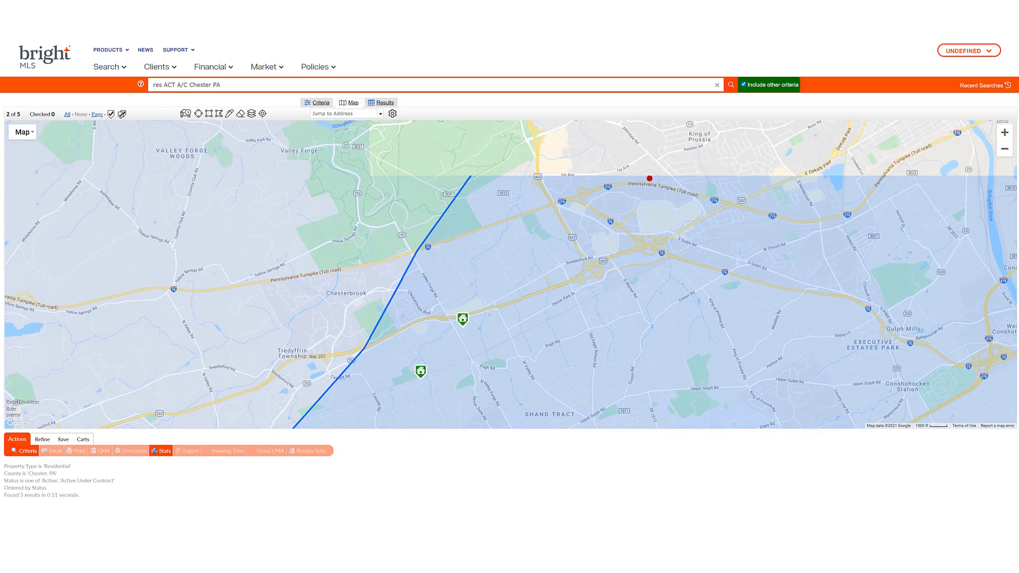
{"action": "left_click", "coordinate": [1004, 133]}
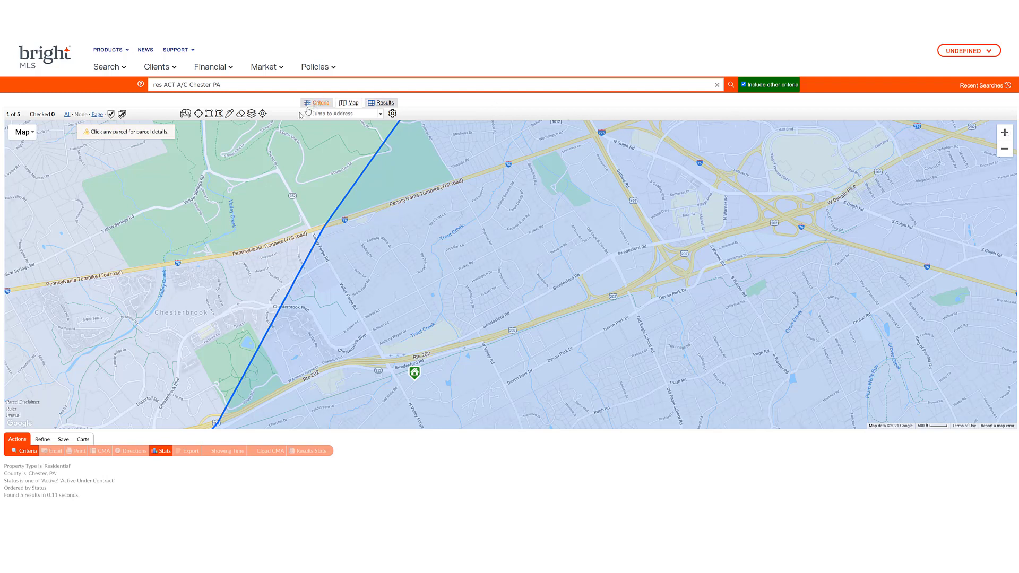
In the map's MLS Status layers, check Temporary Off Market, Withdrawn, Closed and Expired.
{"action": "left_click", "coordinate": [252, 115]}
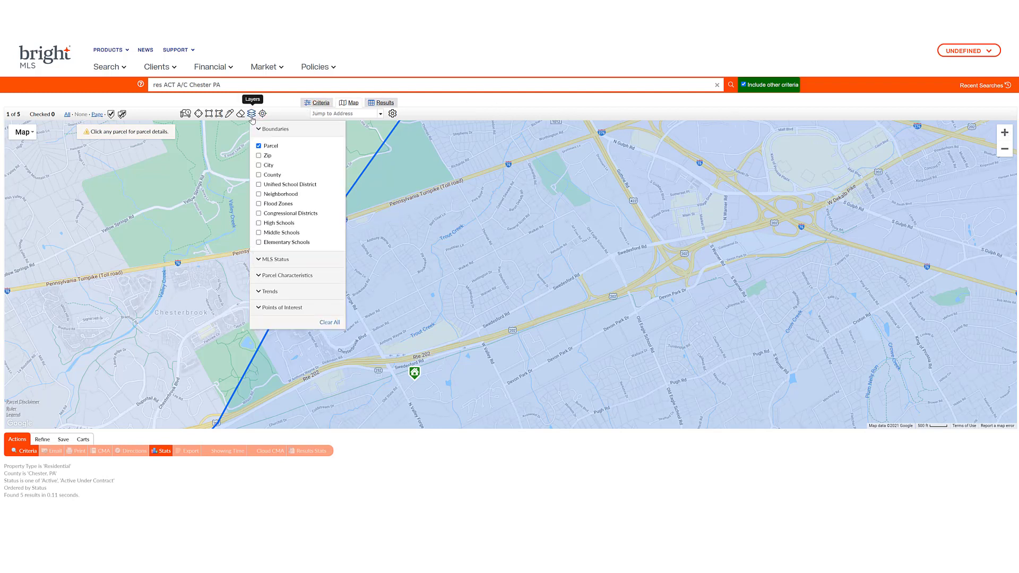
{"action": "left_click", "coordinate": [277, 258]}
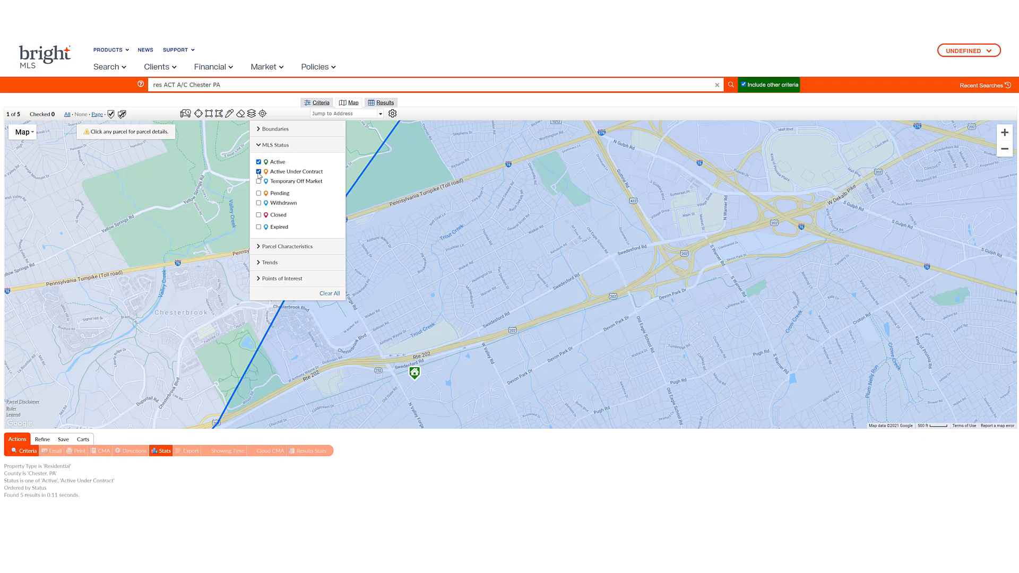
{"action": "left_click", "coordinate": [259, 181]}
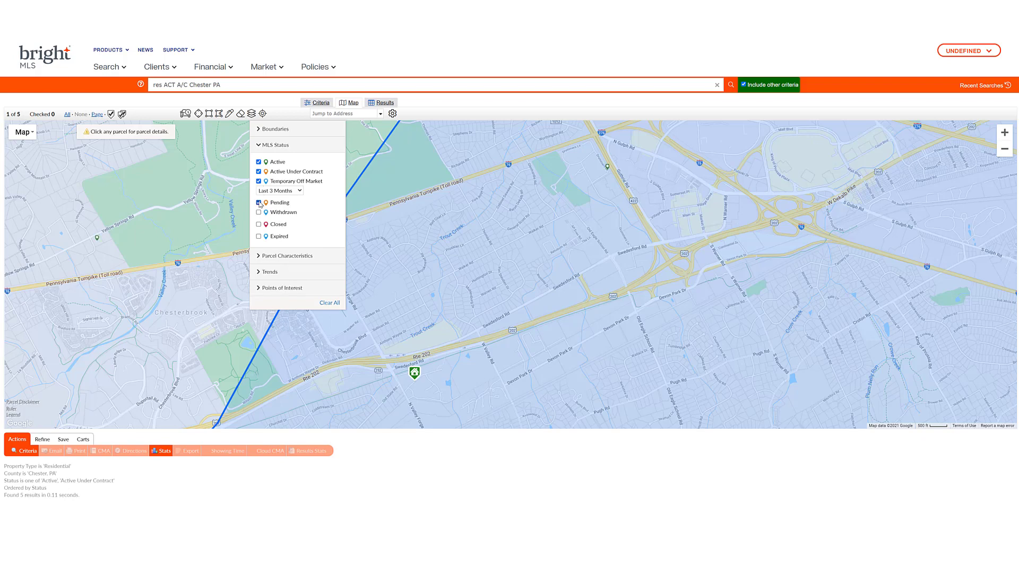
{"action": "left_click", "coordinate": [259, 213]}
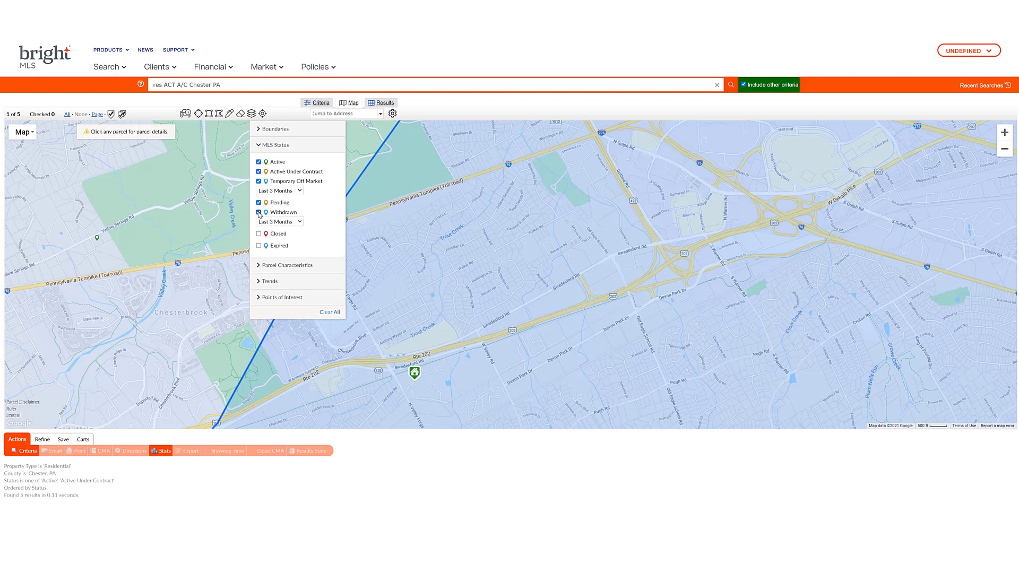
{"action": "left_click", "coordinate": [259, 234]}
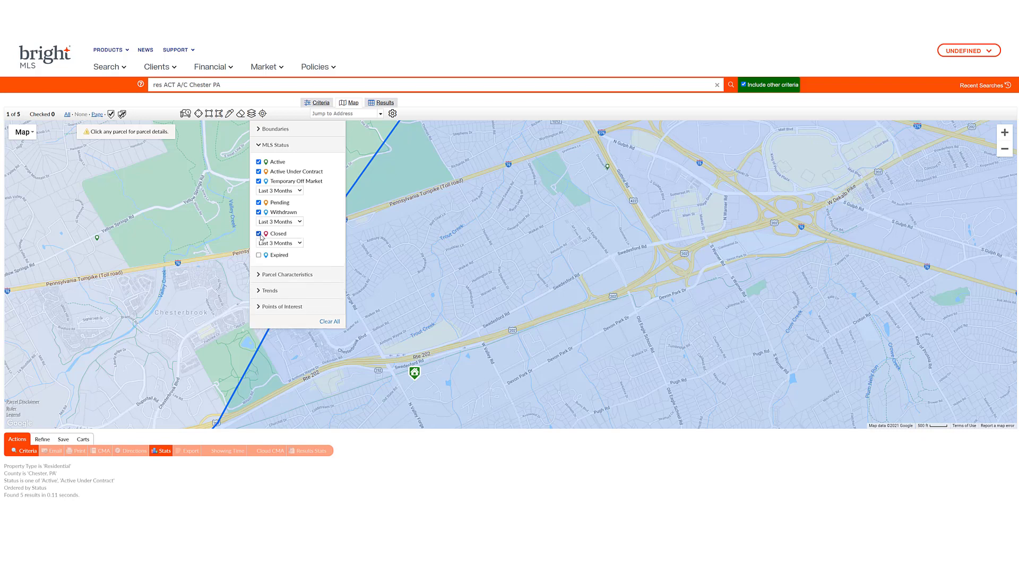
{"action": "left_click", "coordinate": [259, 255]}
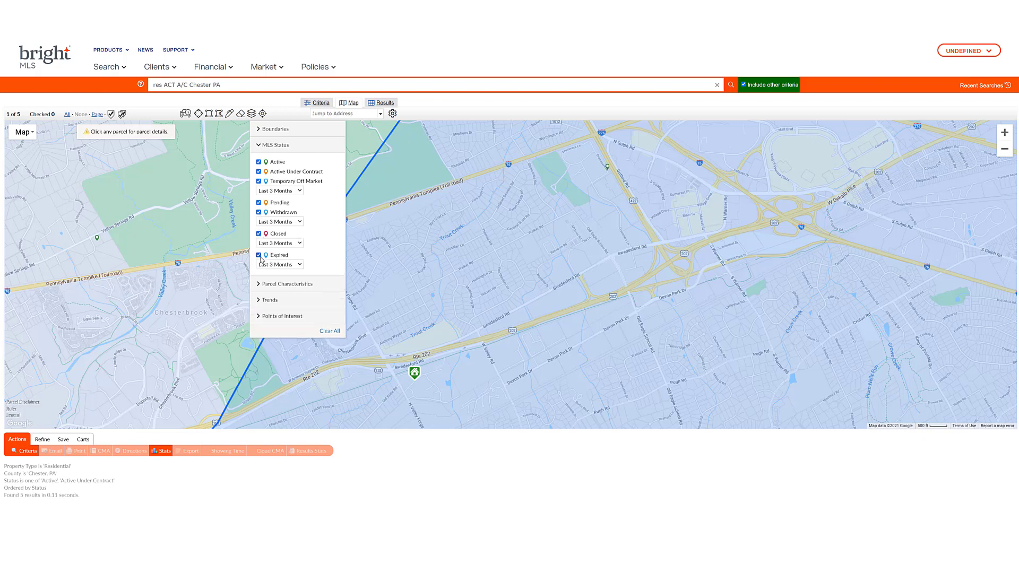
Limit closed listings to the Last 6 Months, leaving Withdrawn's range unchanged, and close the status panel.
{"action": "left_click", "coordinate": [300, 223]}
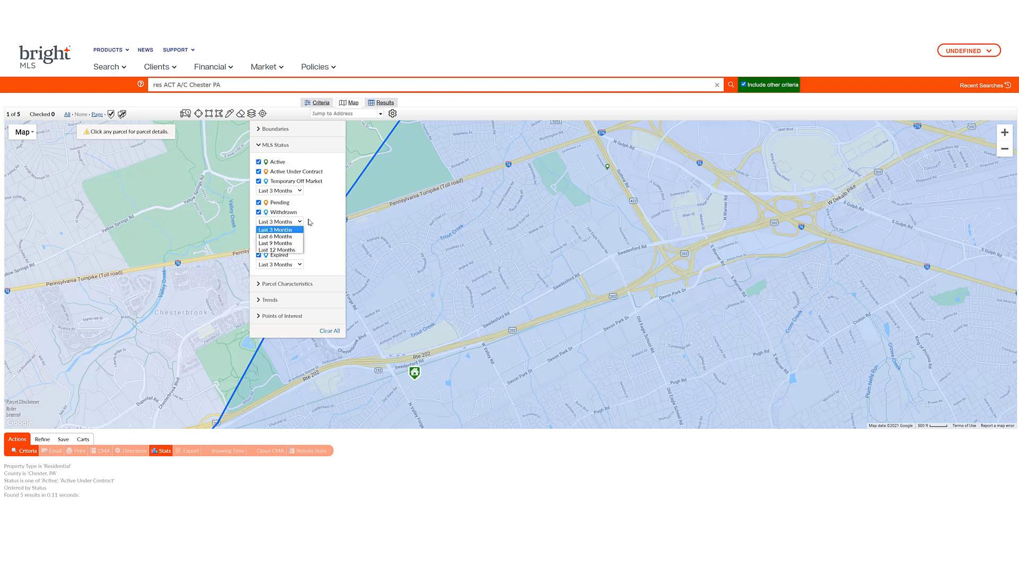
{"action": "left_click", "coordinate": [311, 222]}
{"action": "left_click", "coordinate": [301, 243]}
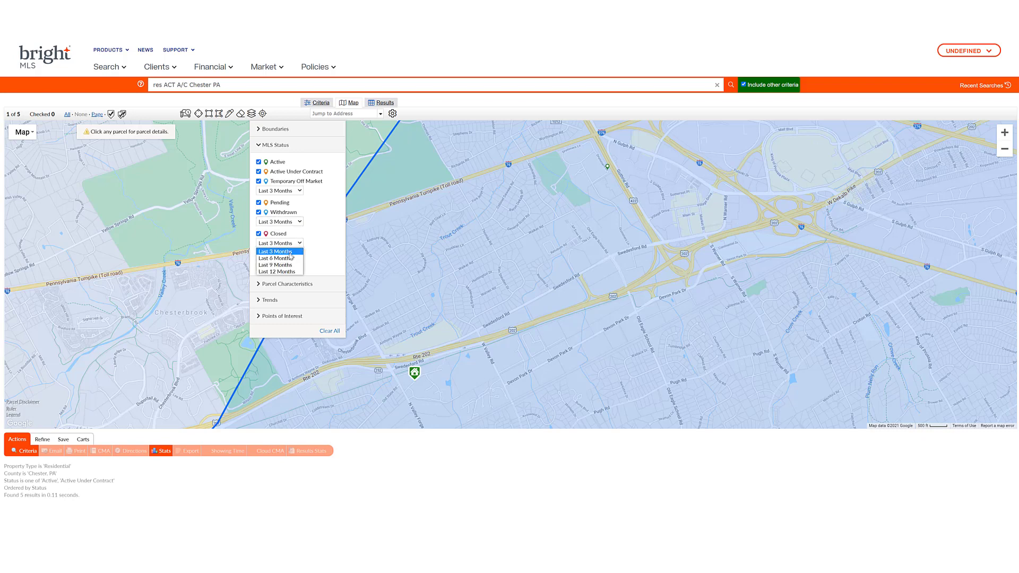
{"action": "left_click", "coordinate": [291, 258]}
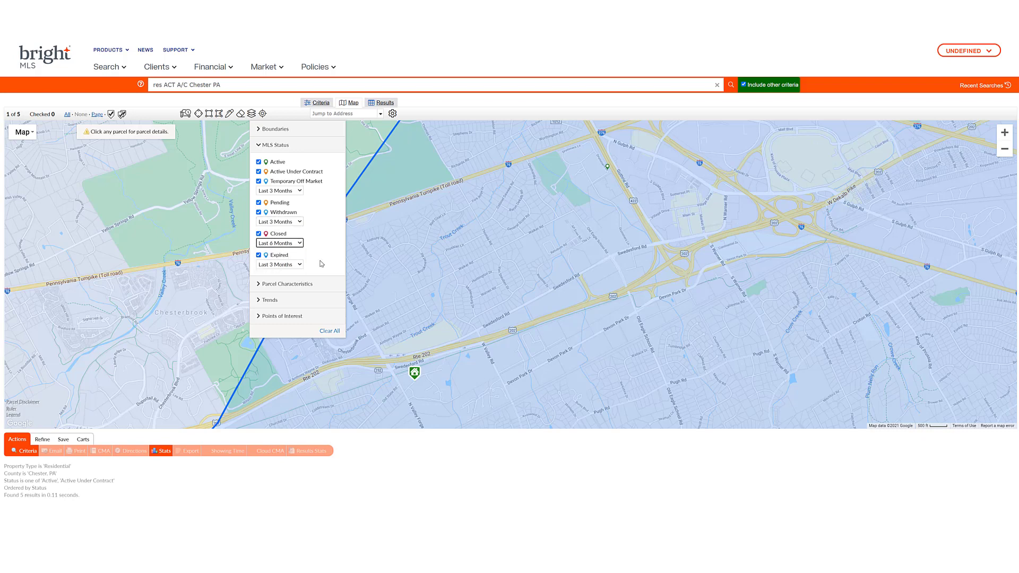
{"action": "left_click", "coordinate": [541, 264]}
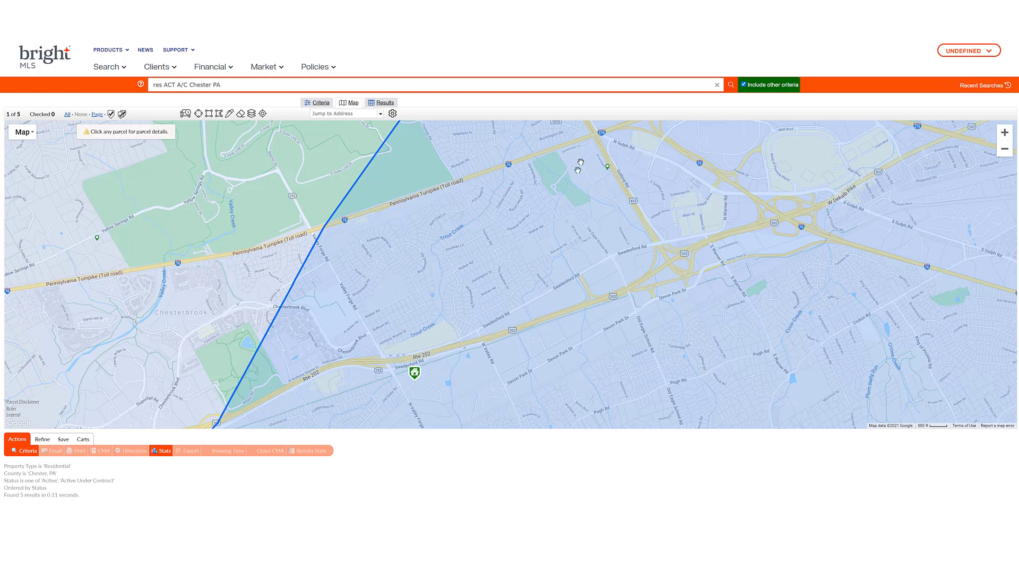
Toggle the map Layers panel open and shut twice, leaving the Chester PA search map showing.
{"action": "left_click", "coordinate": [252, 114]}
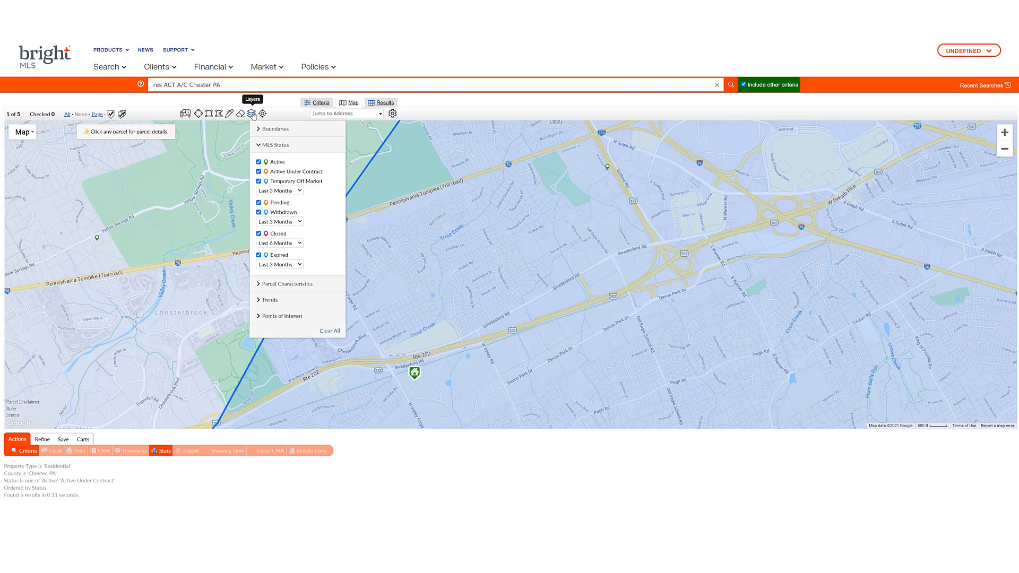
{"action": "left_click", "coordinate": [253, 116]}
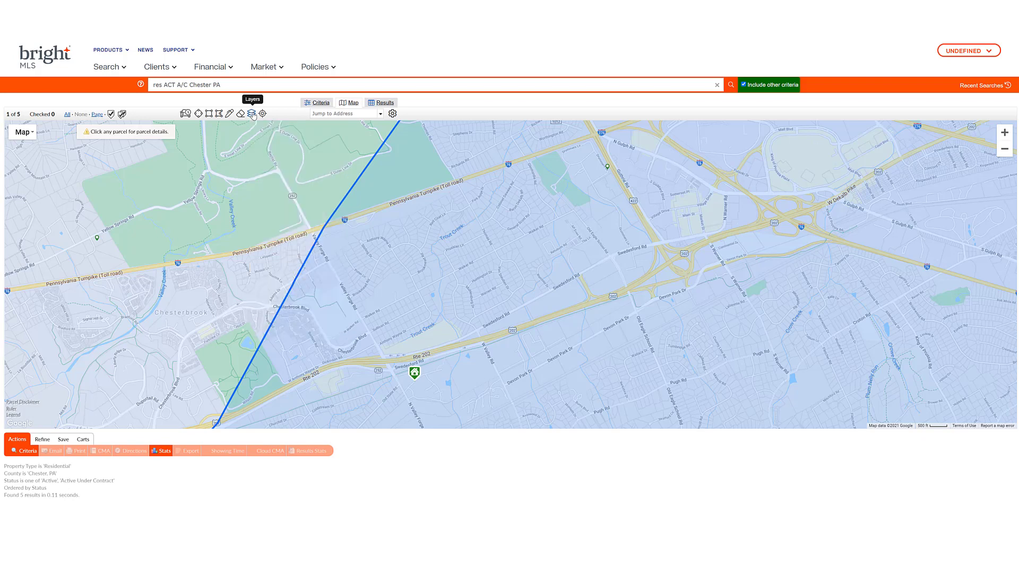
{"action": "left_click", "coordinate": [253, 116]}
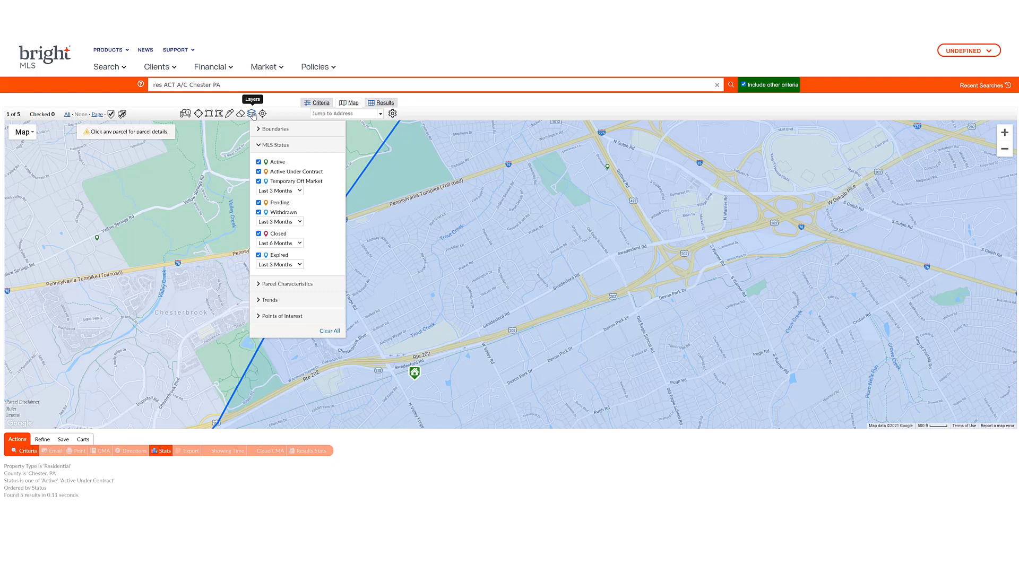
{"action": "left_click", "coordinate": [253, 116]}
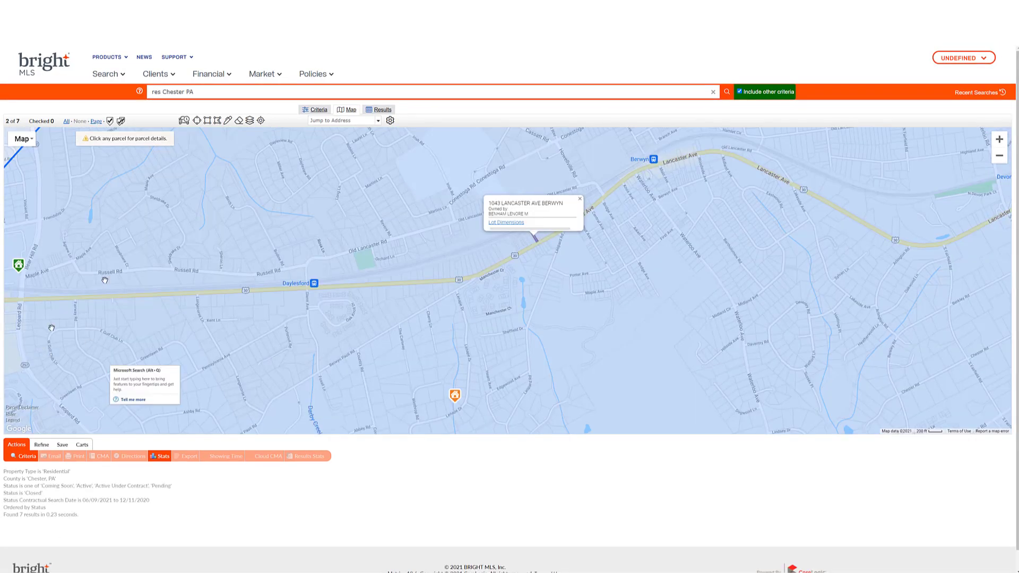
Show the seven Chester PA listings as rows in the Results grid.
{"action": "left_click", "coordinate": [381, 110]}
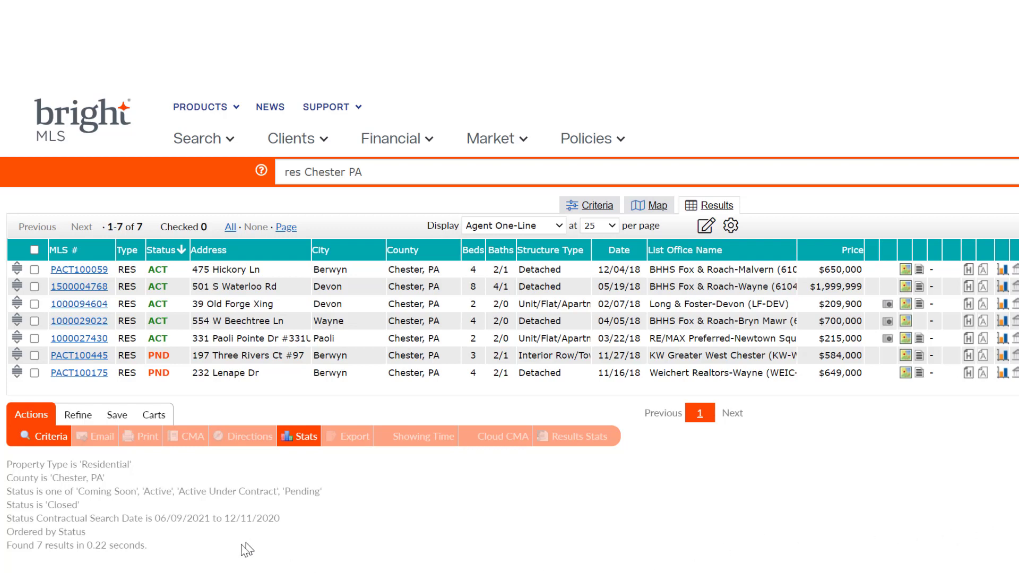
Select all seven listings, then open Refine's Sort Results dialog and cancel it unchanged.
{"action": "left_click", "coordinate": [34, 251]}
{"action": "left_click", "coordinate": [80, 417]}
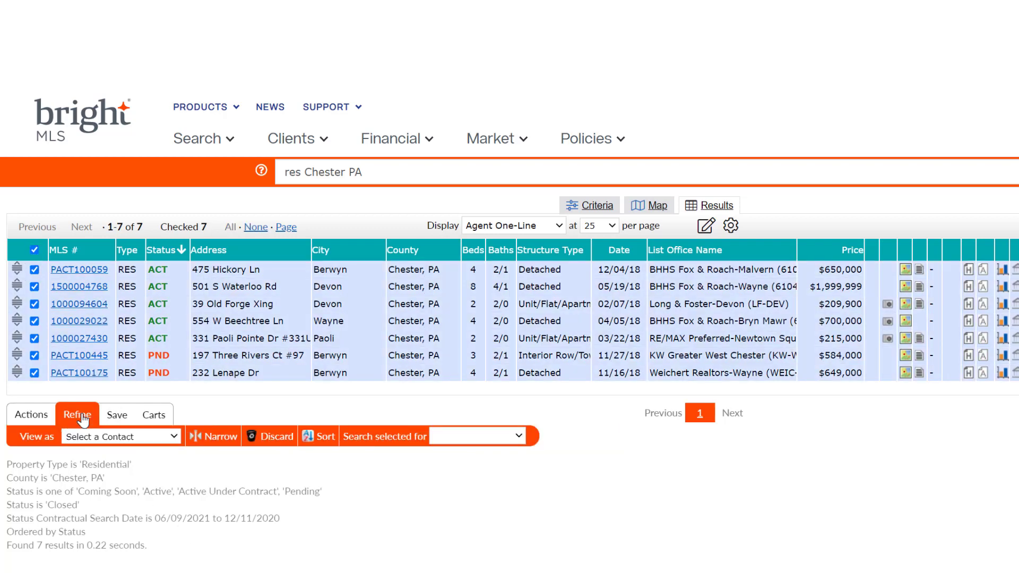
{"action": "left_click", "coordinate": [323, 437]}
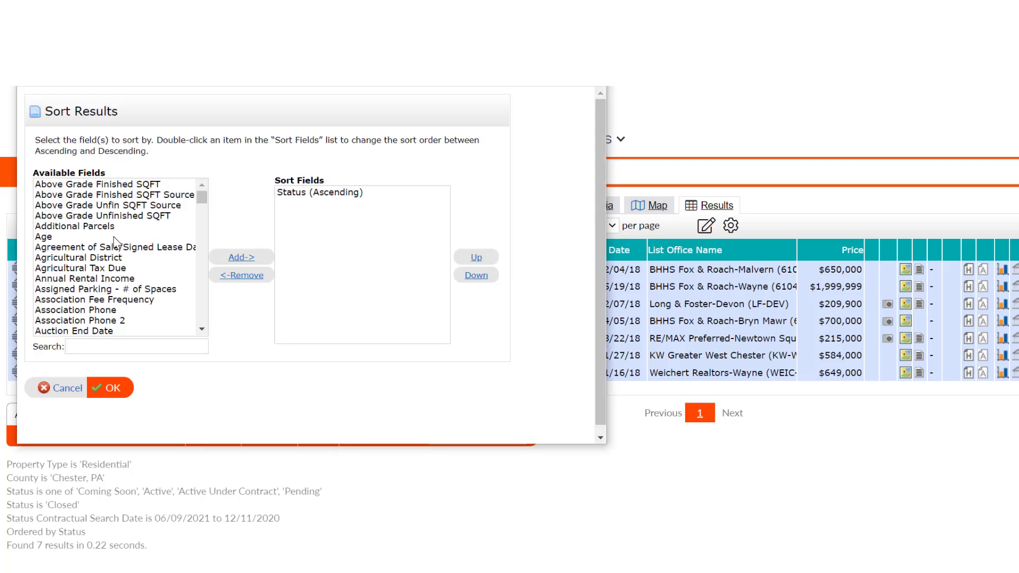
{"action": "left_click", "coordinate": [67, 388]}
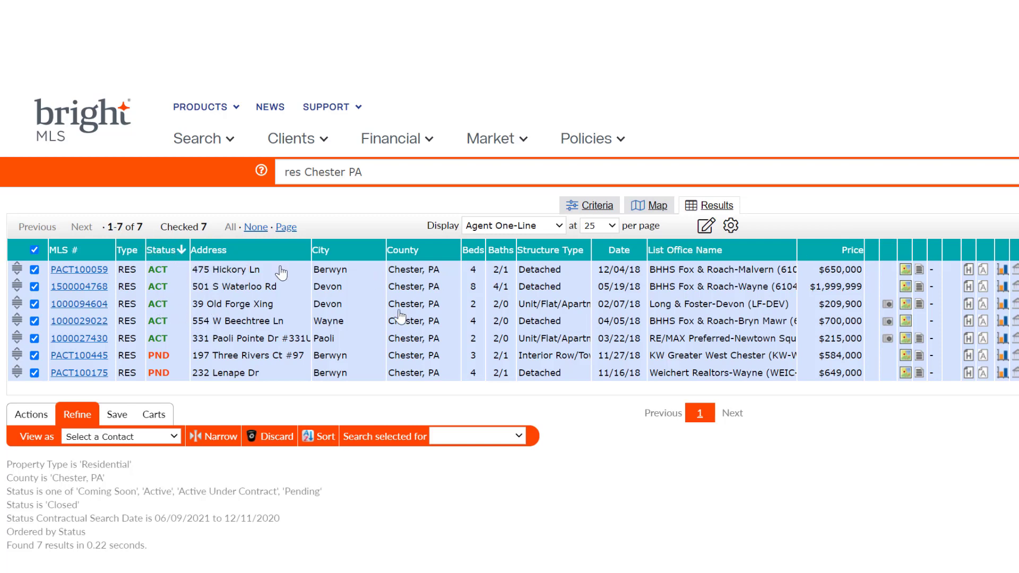
Sort the grid by the Price column, then make Beds the primary sort.
{"action": "left_click", "coordinate": [852, 252]}
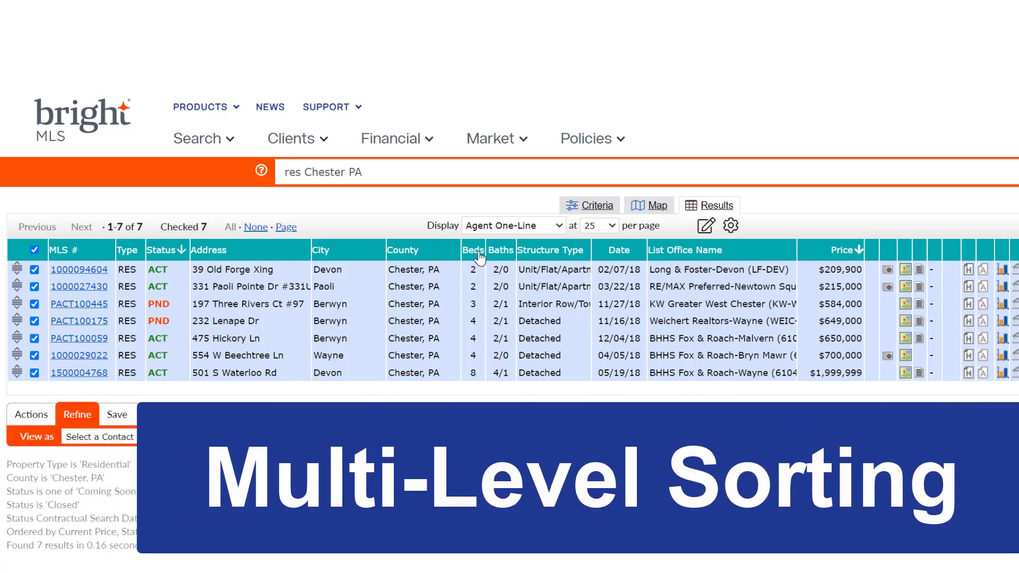
{"action": "left_click", "coordinate": [479, 253]}
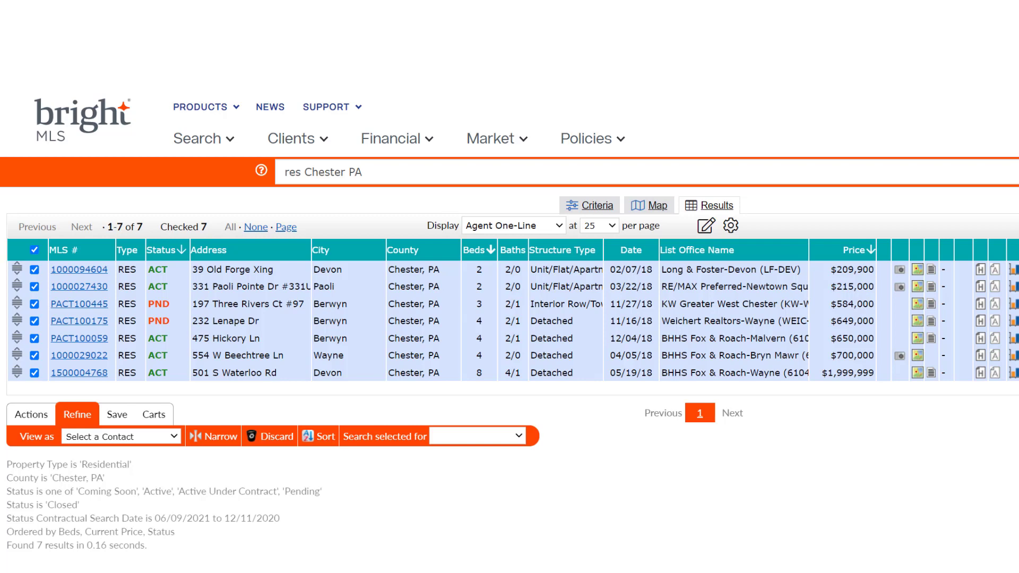
Switch the Beds sort to descending so the 8-bed listing comes first.
{"action": "left_click", "coordinate": [492, 255]}
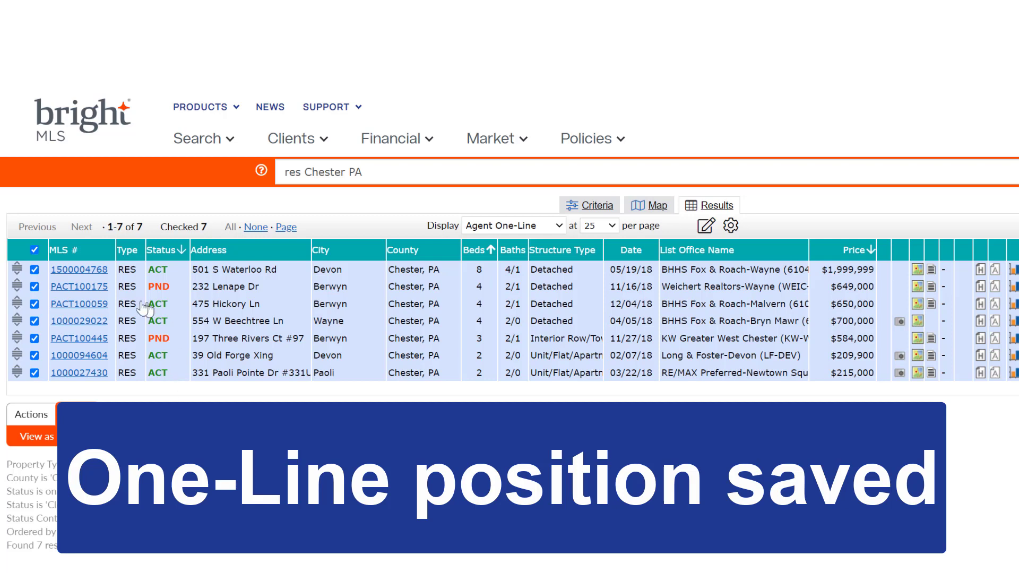
{"action": "left_click", "coordinate": [88, 308]}
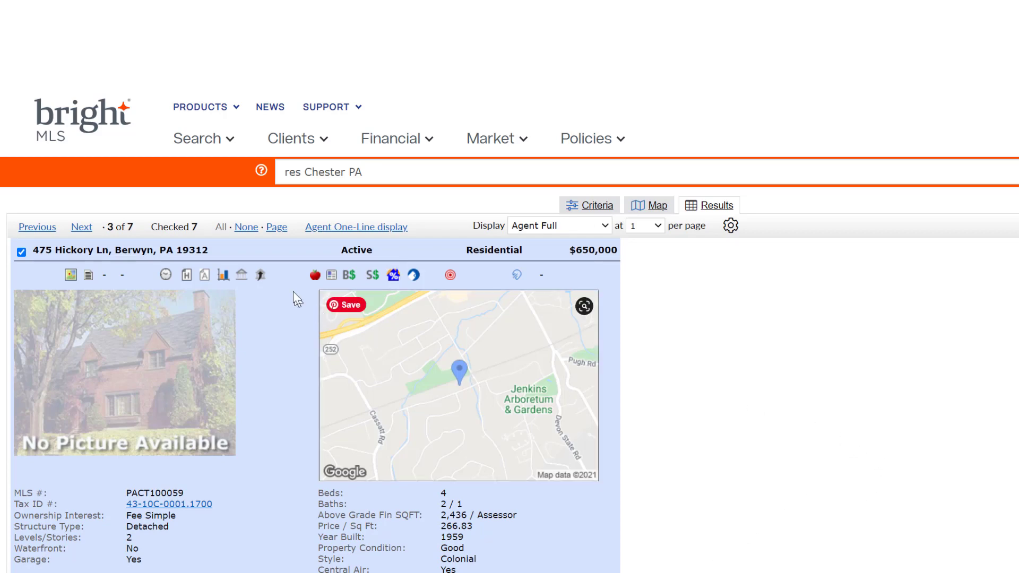
{"action": "left_click", "coordinate": [327, 233]}
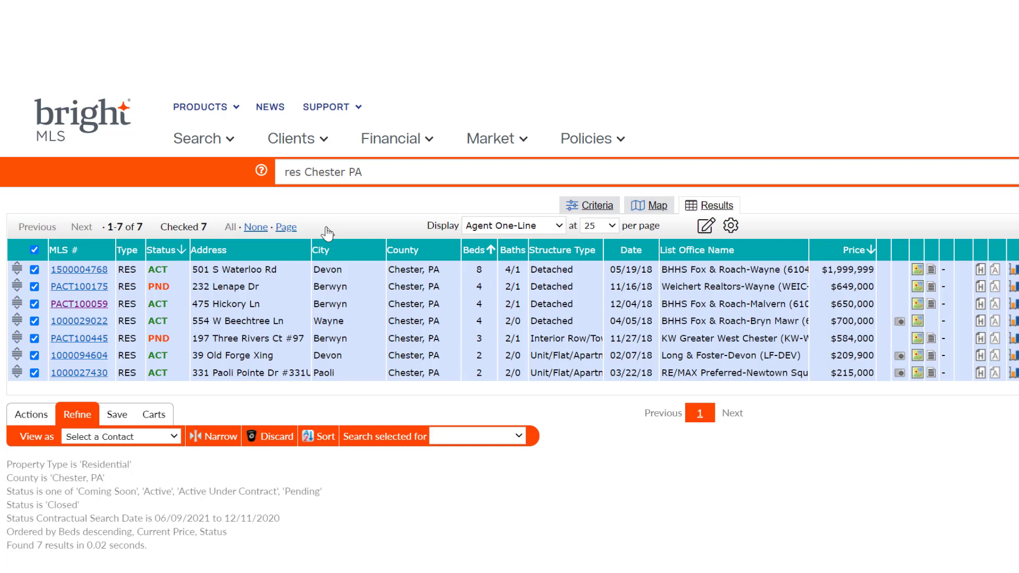
{"action": "left_click", "coordinate": [612, 227]}
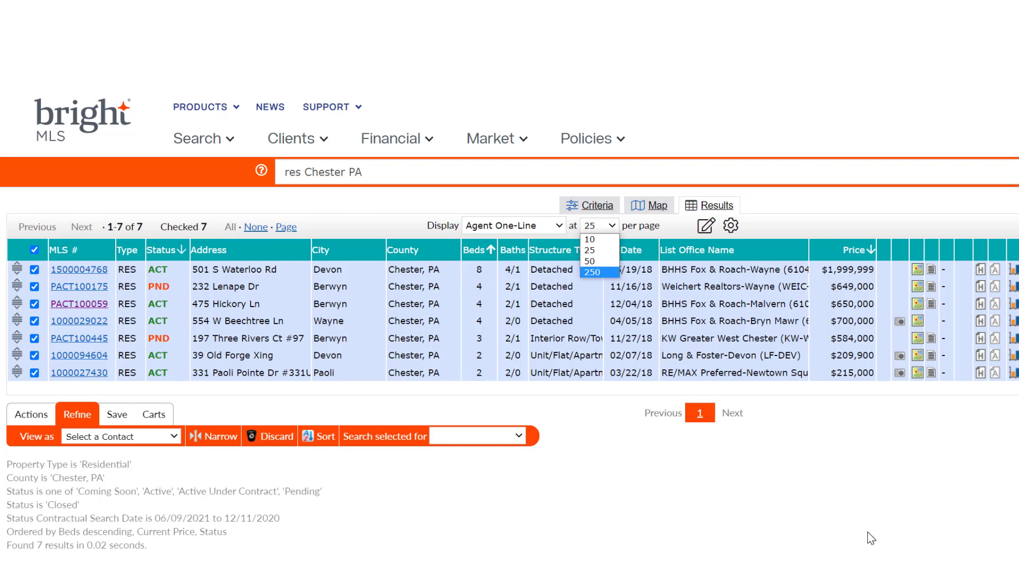
{"action": "left_click", "coordinate": [841, 514]}
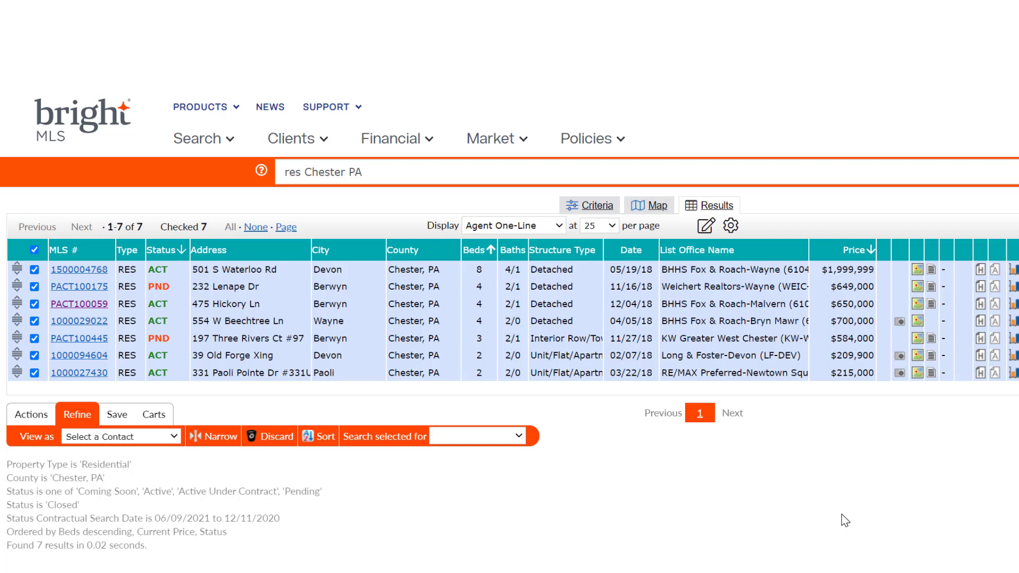
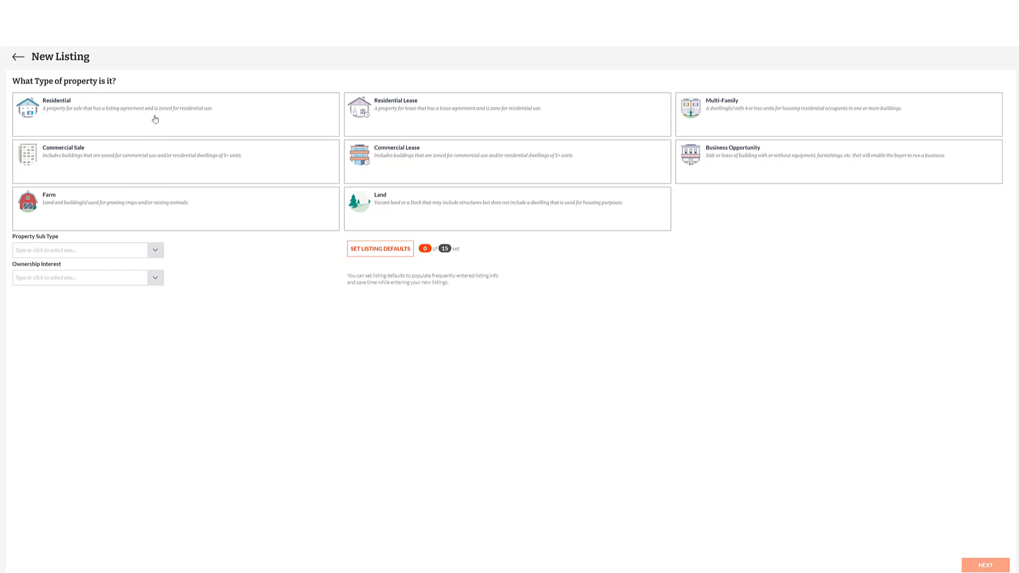
Mark the listing as Residential, Twin/Semi-Detached structure, Fee Simple ownership, and continue to the address page.
{"action": "left_click", "coordinate": [155, 119]}
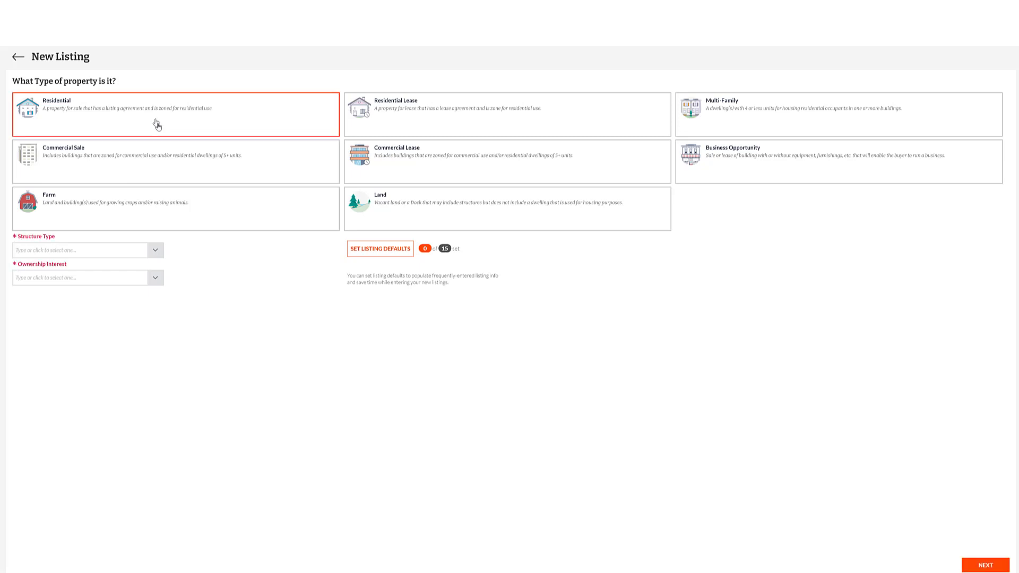
{"action": "left_click", "coordinate": [154, 251]}
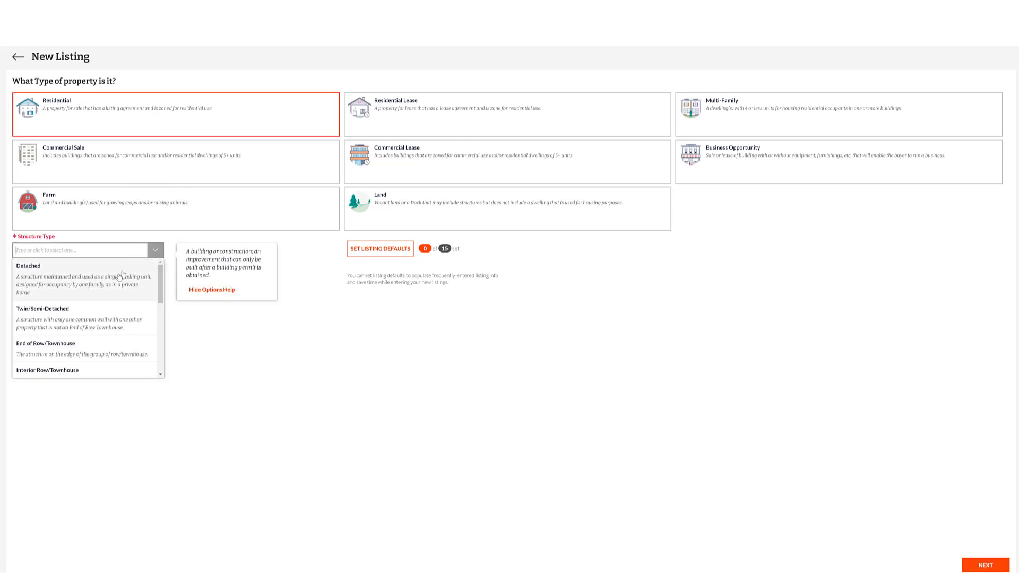
{"action": "left_click", "coordinate": [104, 322]}
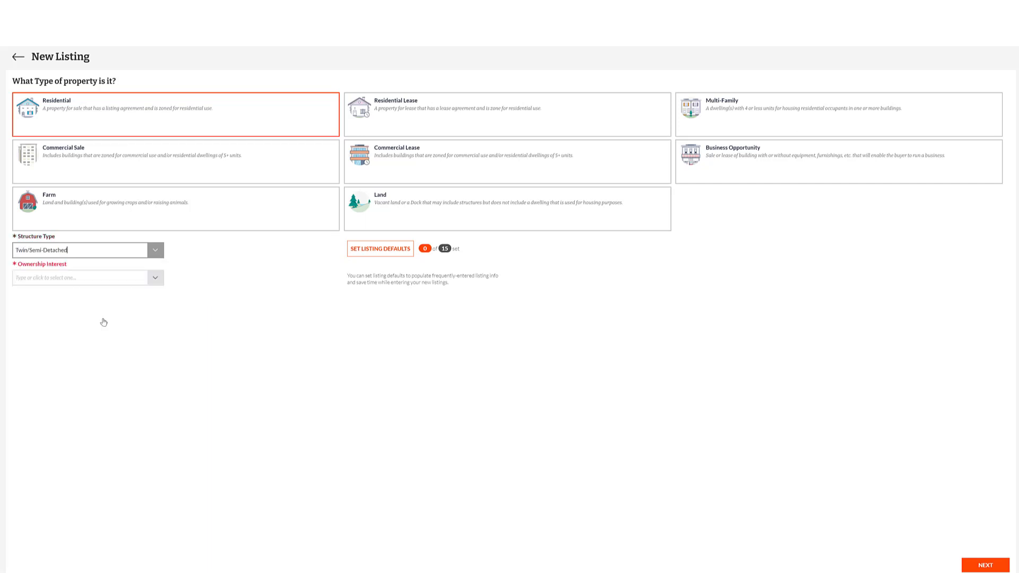
{"action": "left_click", "coordinate": [155, 281]}
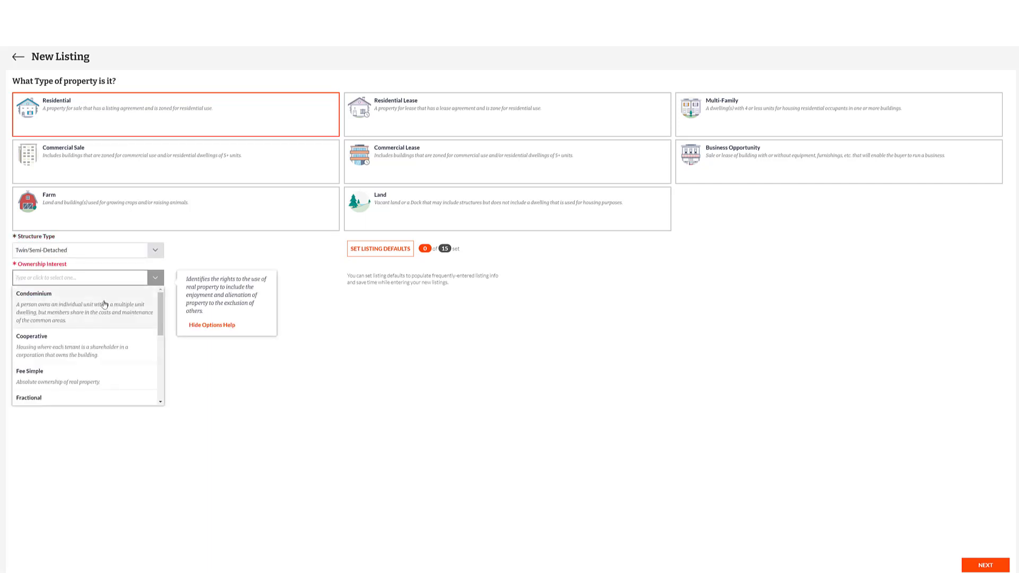
{"action": "left_click", "coordinate": [87, 376]}
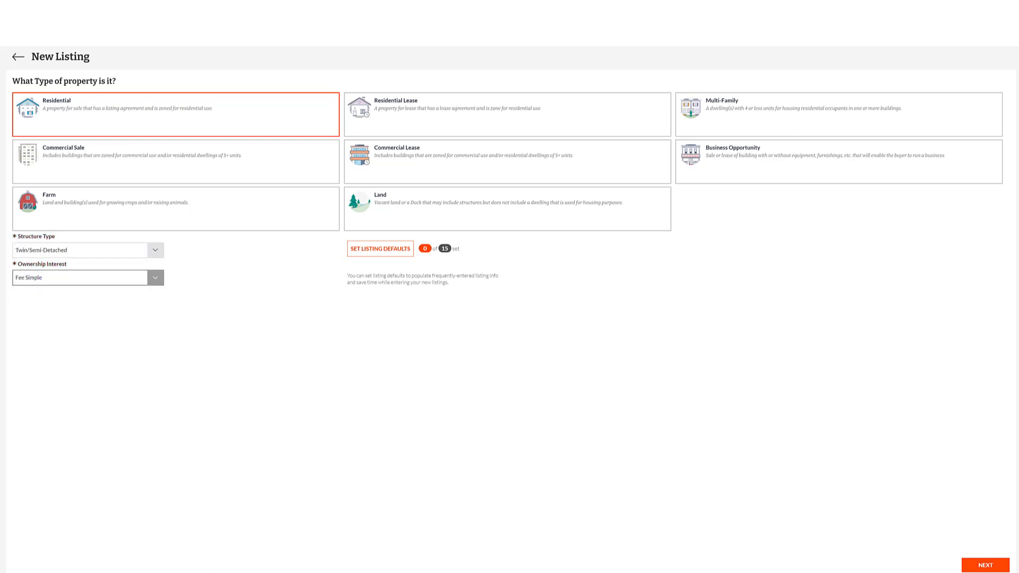
{"action": "left_click", "coordinate": [982, 567]}
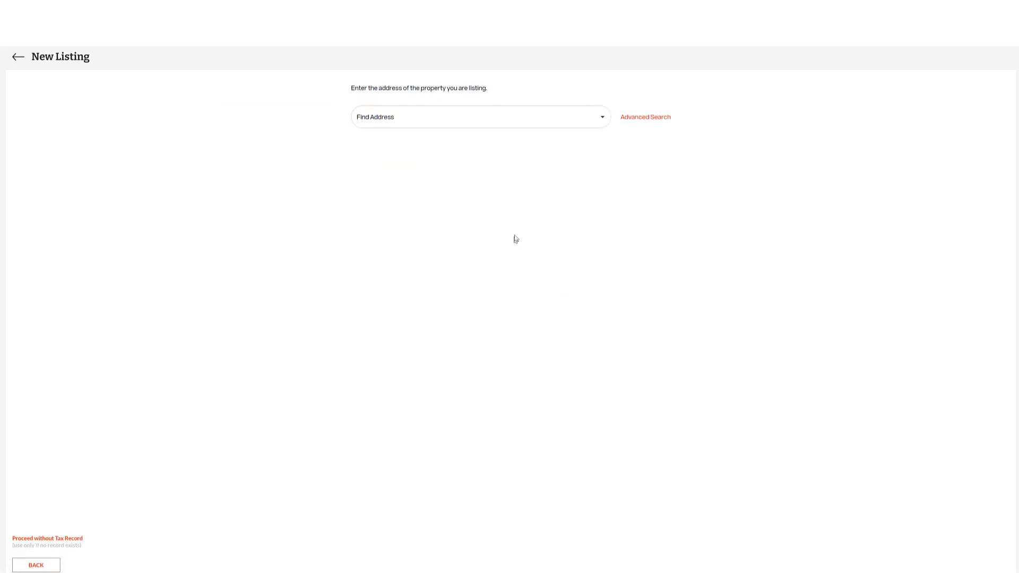
{"action": "left_click", "coordinate": [429, 122]}
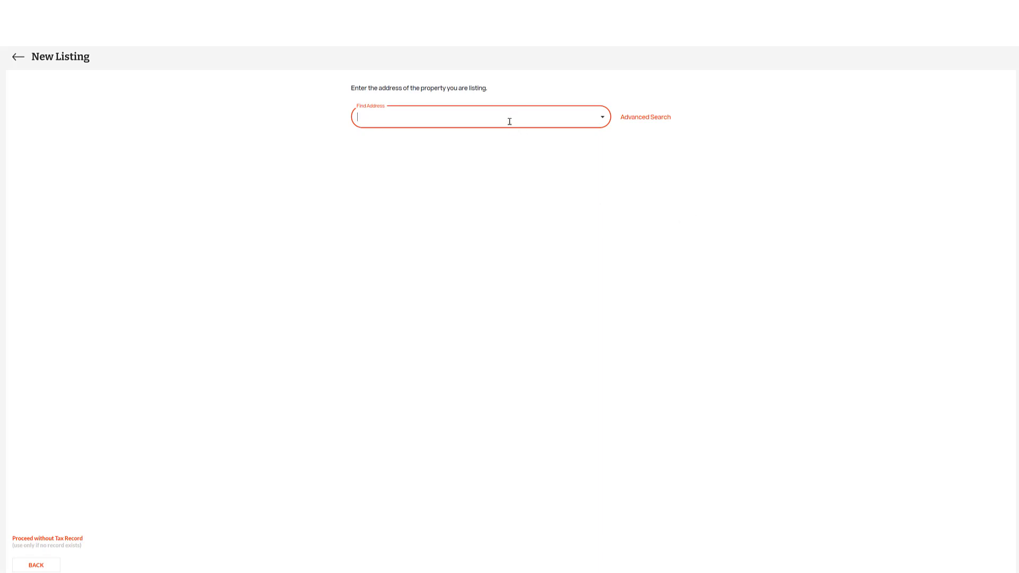
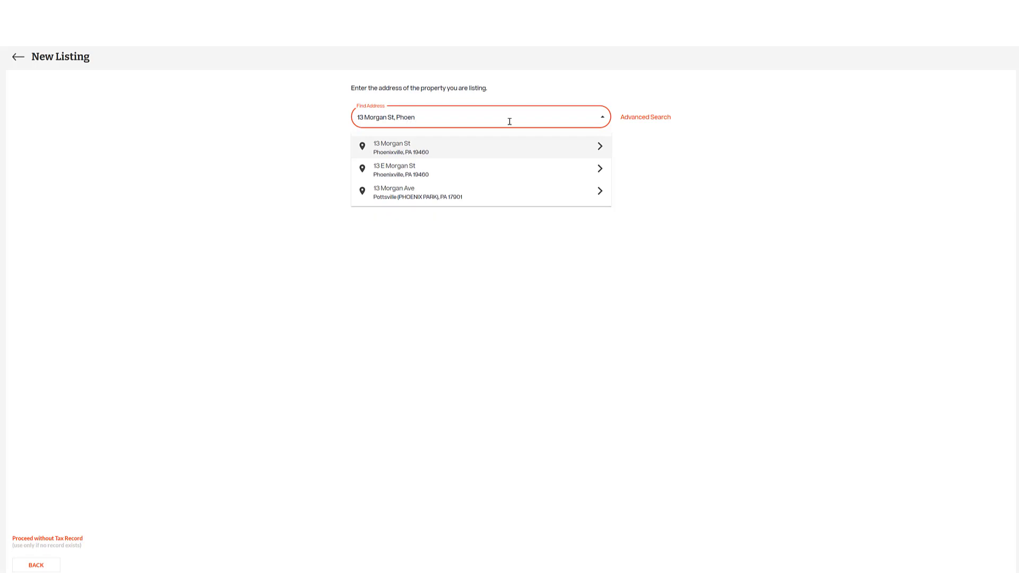
{"action": "left_click", "coordinate": [388, 148]}
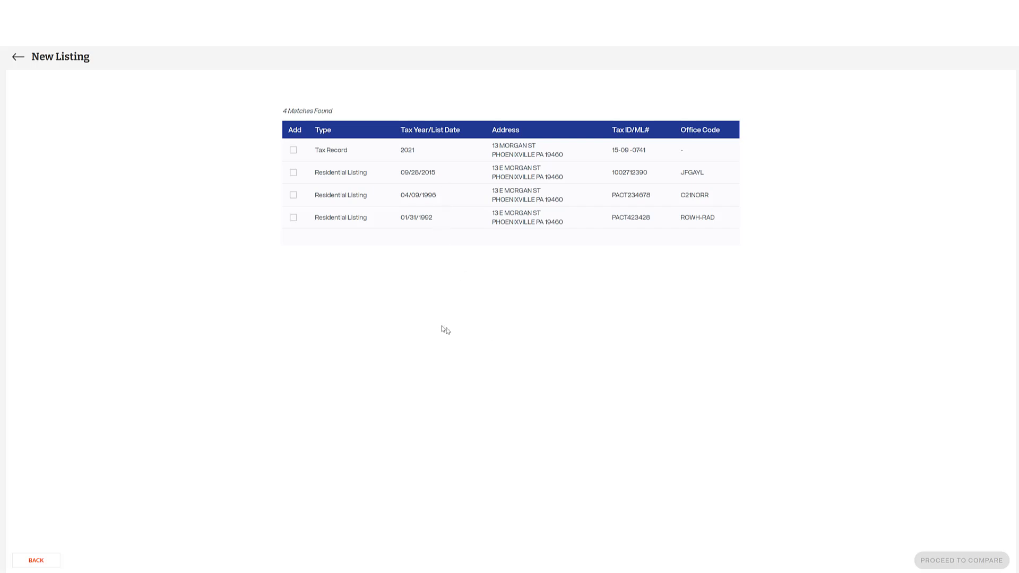
Tick the 2021 tax record, try the Advanced tax-record search, then return to an empty Find Address box.
{"action": "left_click", "coordinate": [293, 152]}
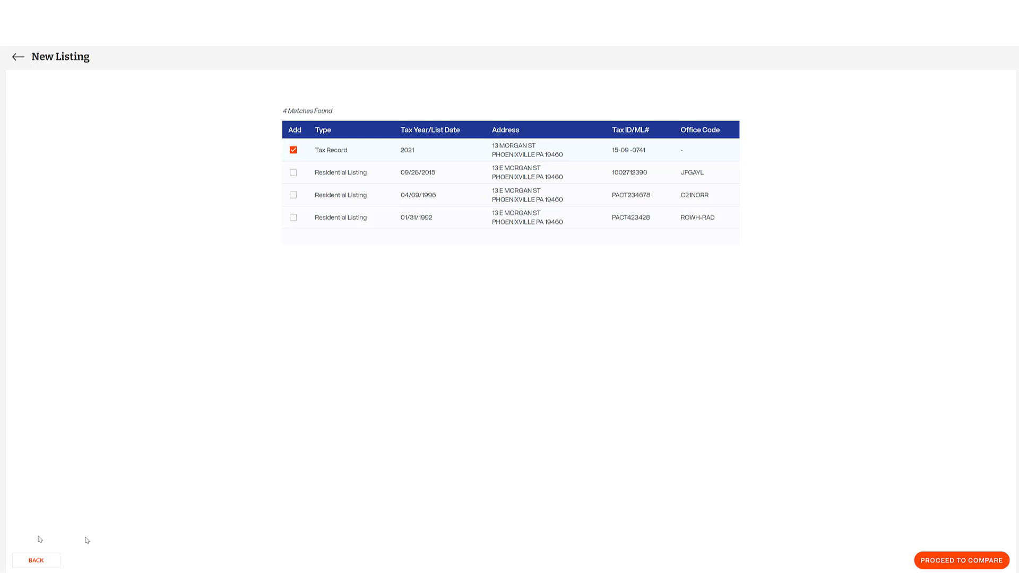
{"action": "left_click", "coordinate": [32, 563]}
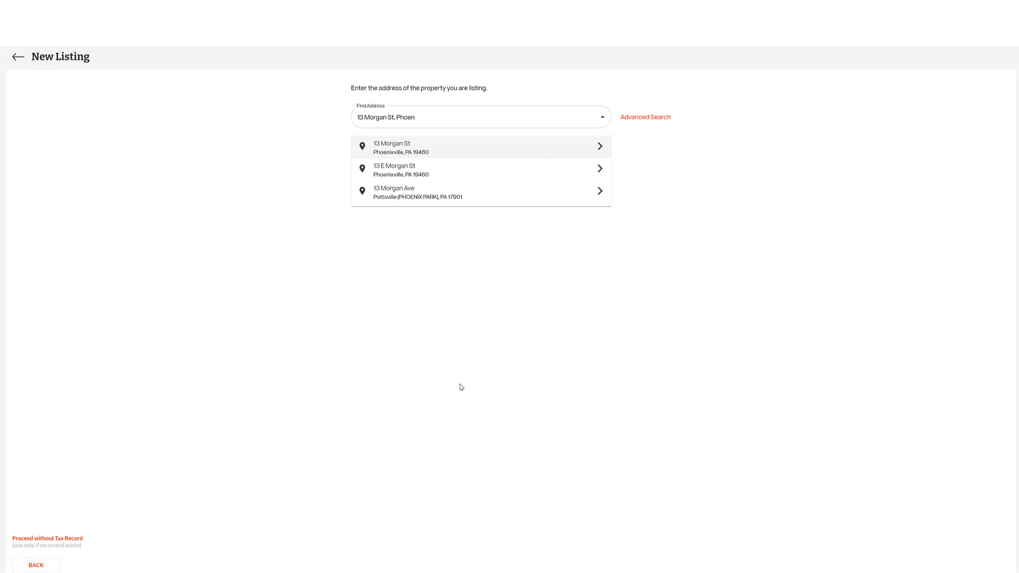
{"action": "left_click", "coordinate": [646, 118]}
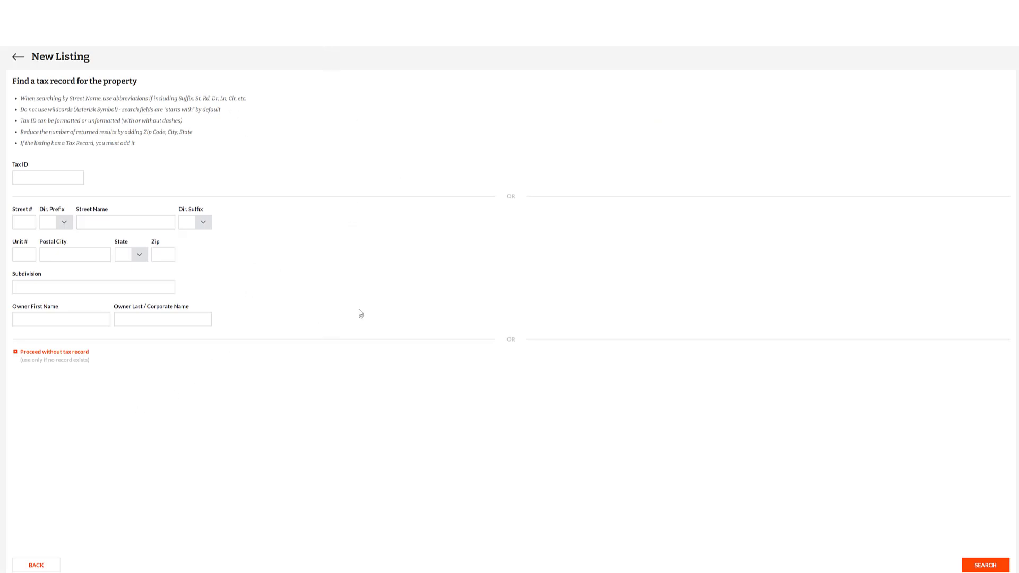
{"action": "left_click", "coordinate": [39, 567]}
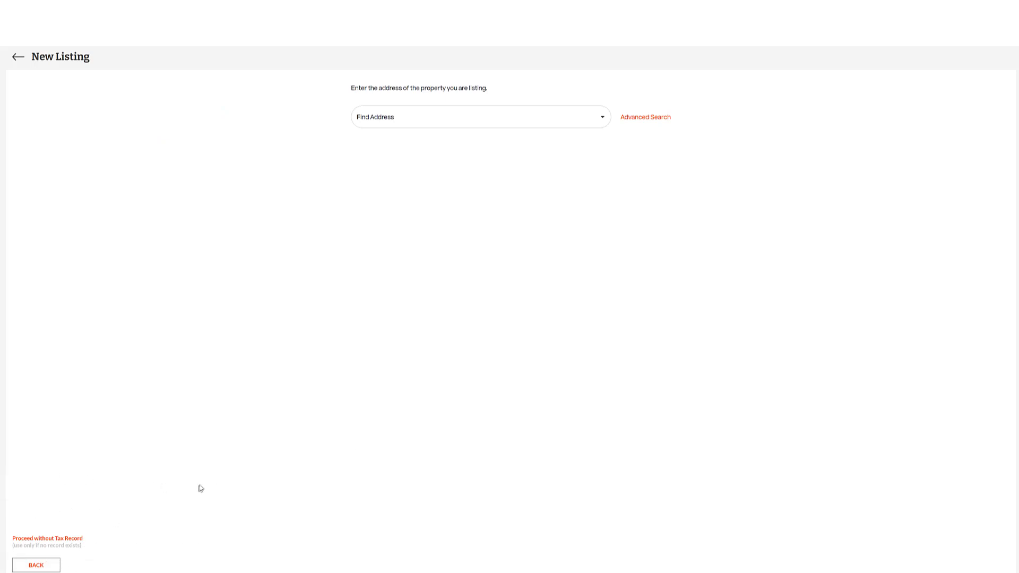
{"action": "left_click", "coordinate": [399, 117]}
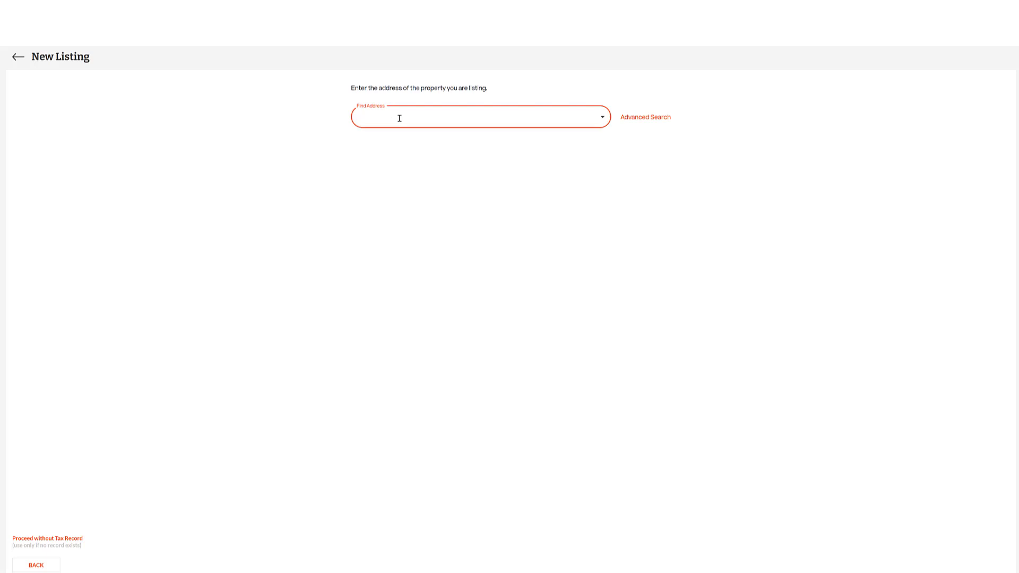
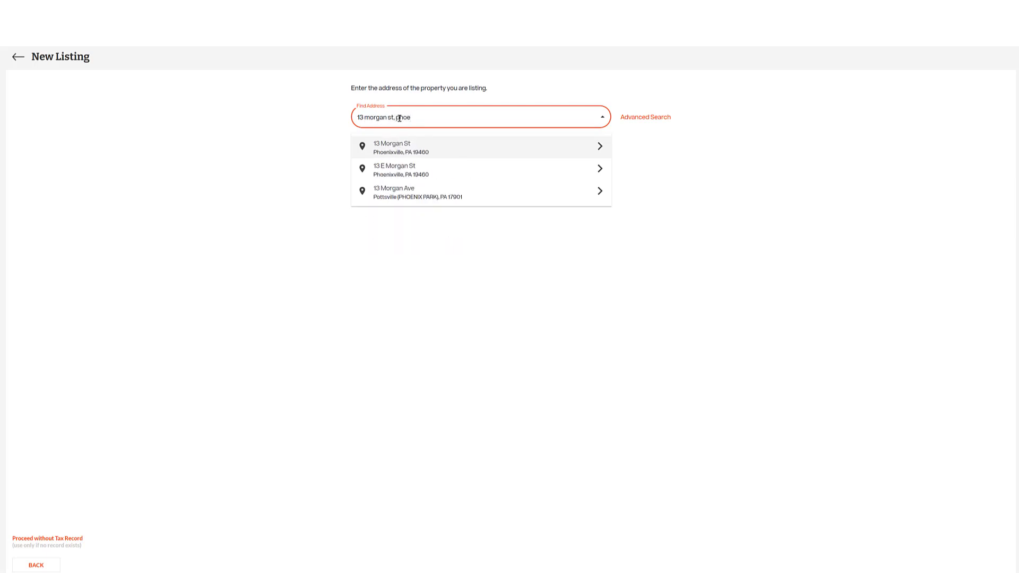
{"action": "left_click", "coordinate": [393, 151]}
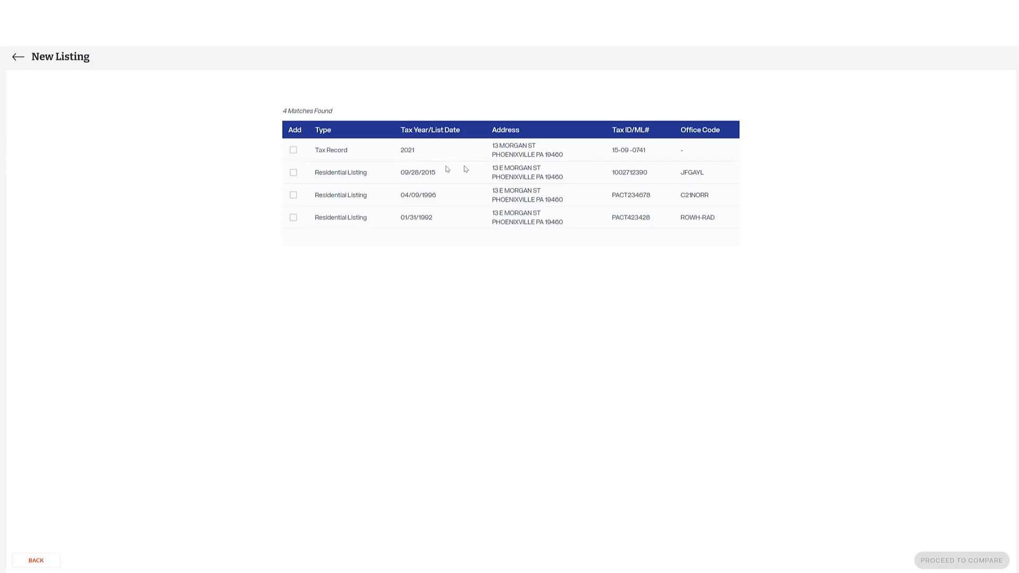
{"action": "left_click", "coordinate": [294, 152]}
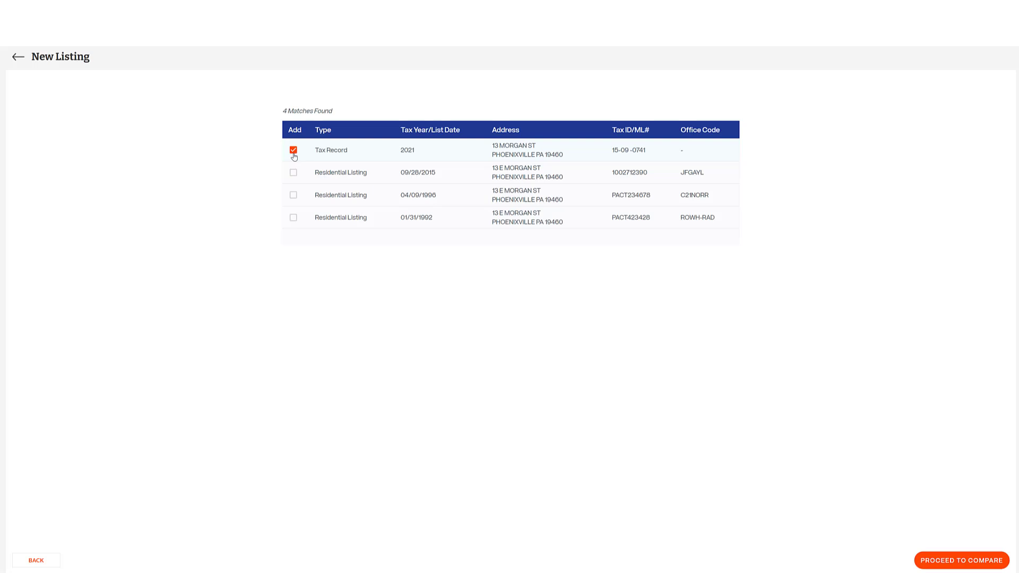
{"action": "left_click", "coordinate": [293, 173]}
{"action": "left_click", "coordinate": [293, 197]}
{"action": "left_click", "coordinate": [293, 219]}
{"action": "left_click", "coordinate": [976, 567]}
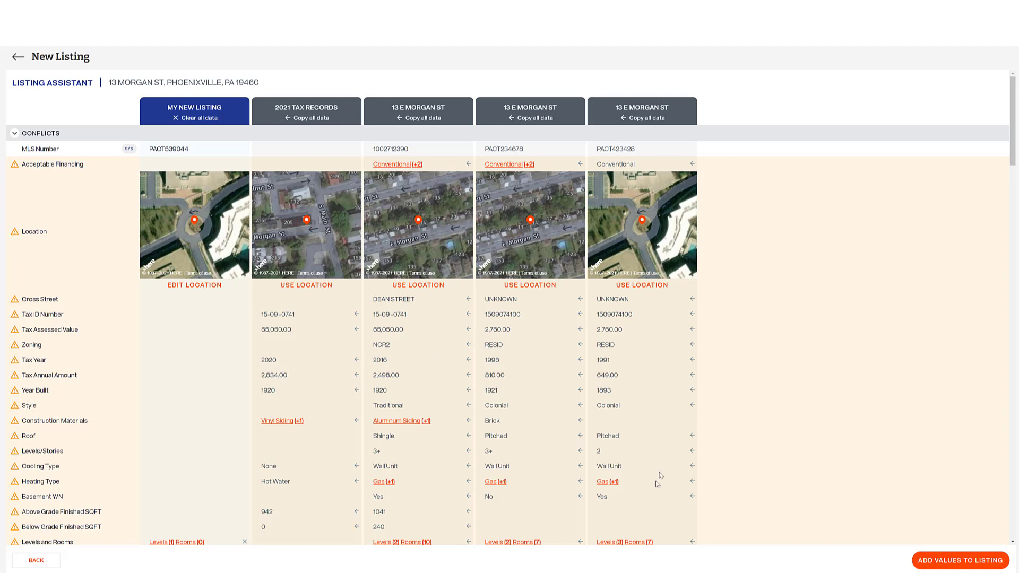
{"action": "scroll", "coordinate": [728, 386], "scroll_direction": "down", "scroll_amount": 2}
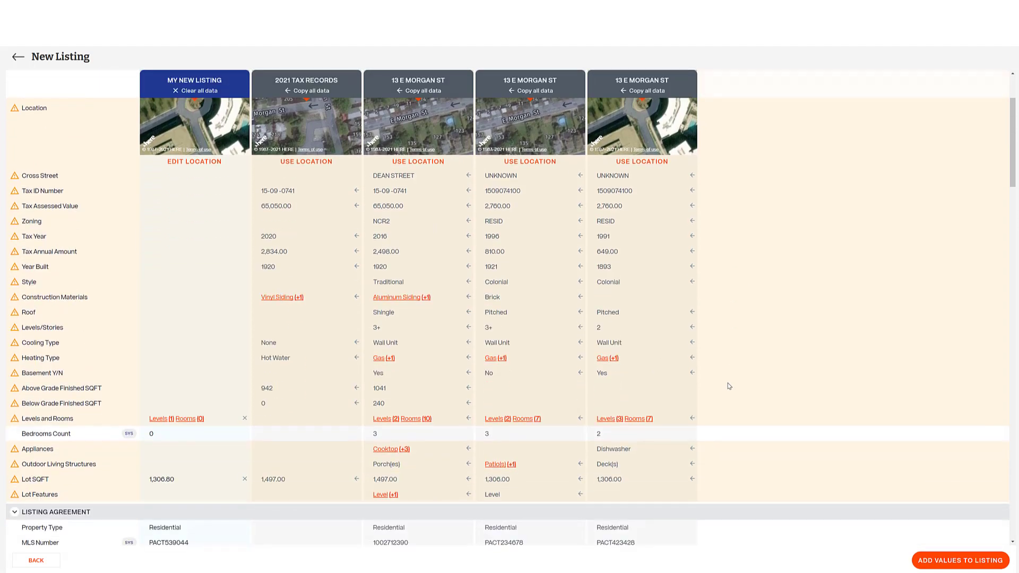
{"action": "scroll", "coordinate": [729, 386], "scroll_direction": "down", "scroll_amount": 2}
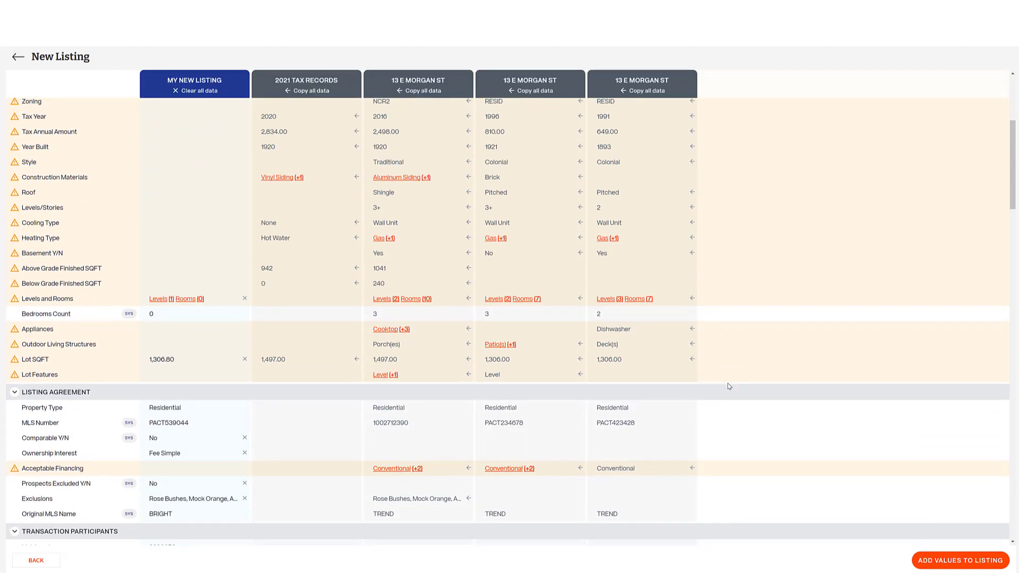
{"action": "scroll", "coordinate": [729, 386], "scroll_direction": "up", "scroll_amount": 4}
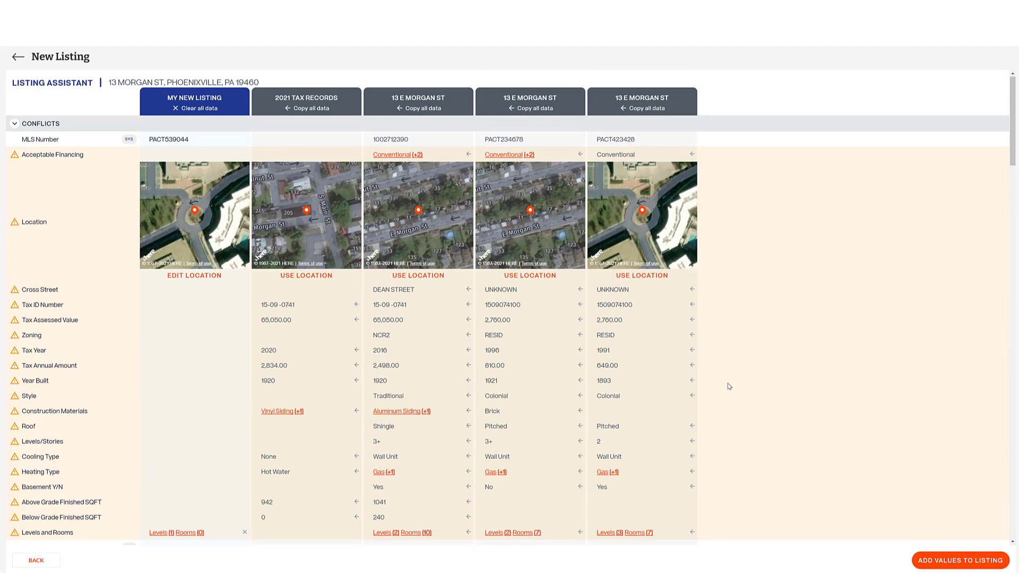
{"action": "scroll", "coordinate": [729, 386], "scroll_direction": "down", "scroll_amount": 2}
{"action": "scroll", "coordinate": [728, 385], "scroll_direction": "down", "scroll_amount": 3}
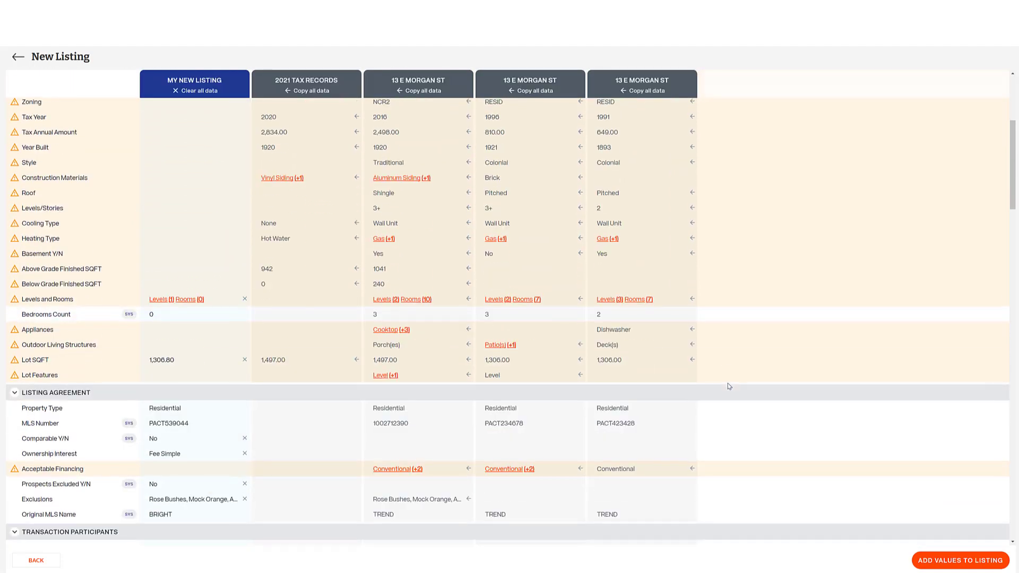
{"action": "scroll", "coordinate": [728, 385], "scroll_direction": "up", "scroll_amount": 5}
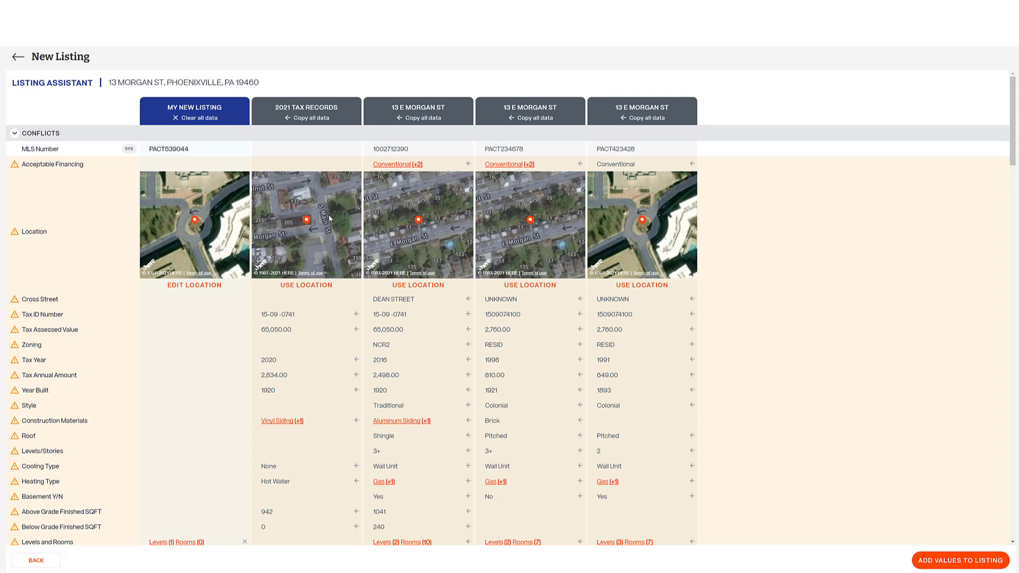
{"action": "left_click", "coordinate": [320, 120]}
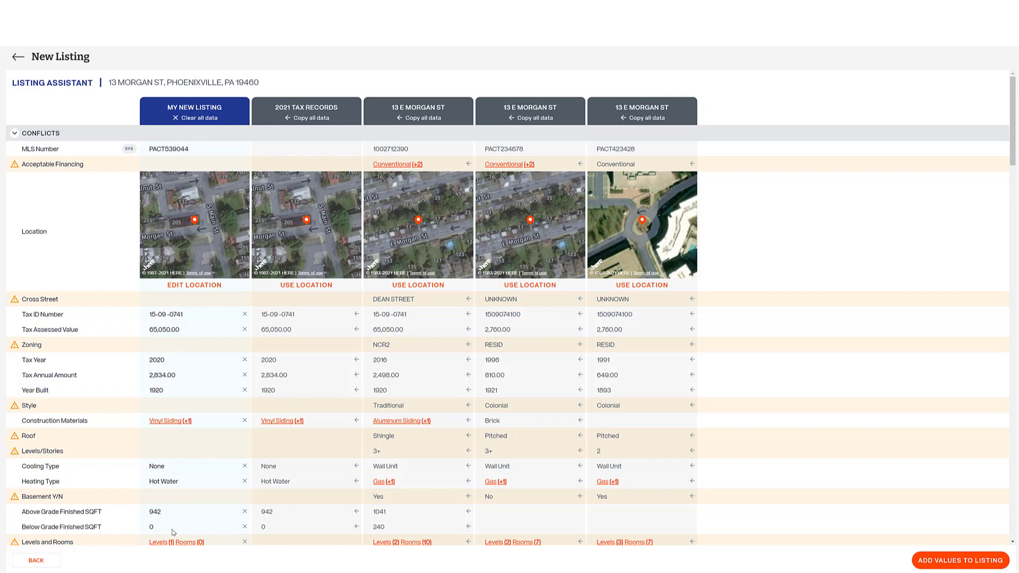
{"action": "left_click", "coordinate": [212, 119]}
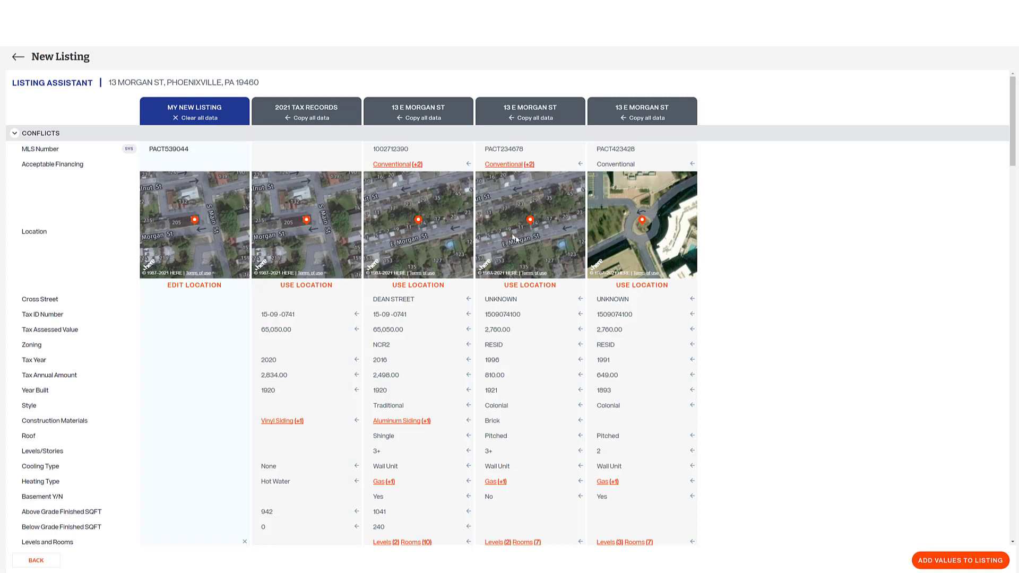
{"action": "left_click", "coordinate": [469, 420]}
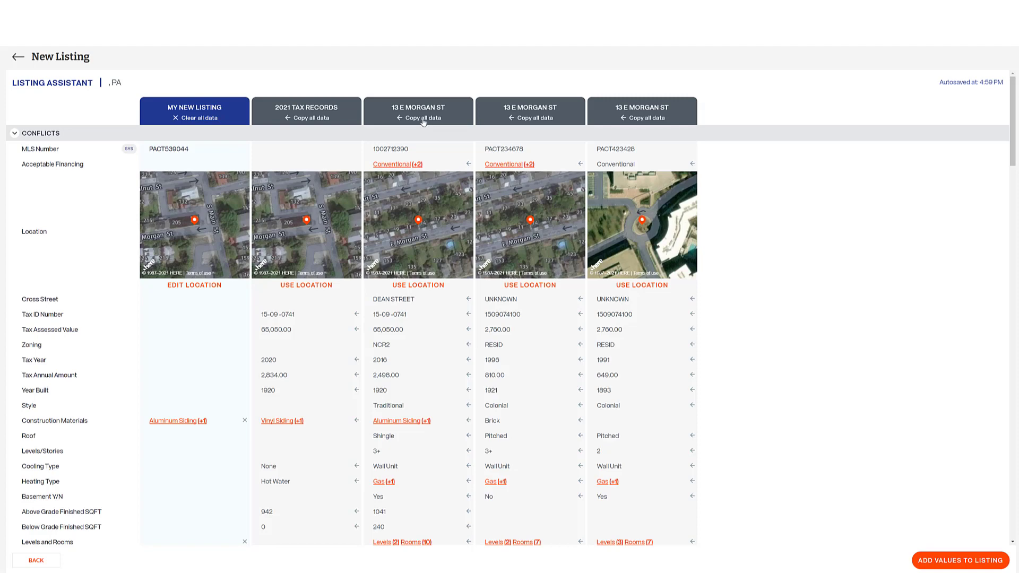
{"action": "left_click", "coordinate": [356, 421]}
{"action": "left_click", "coordinate": [469, 421]}
{"action": "scroll", "coordinate": [779, 313], "scroll_direction": "down", "scroll_amount": 2}
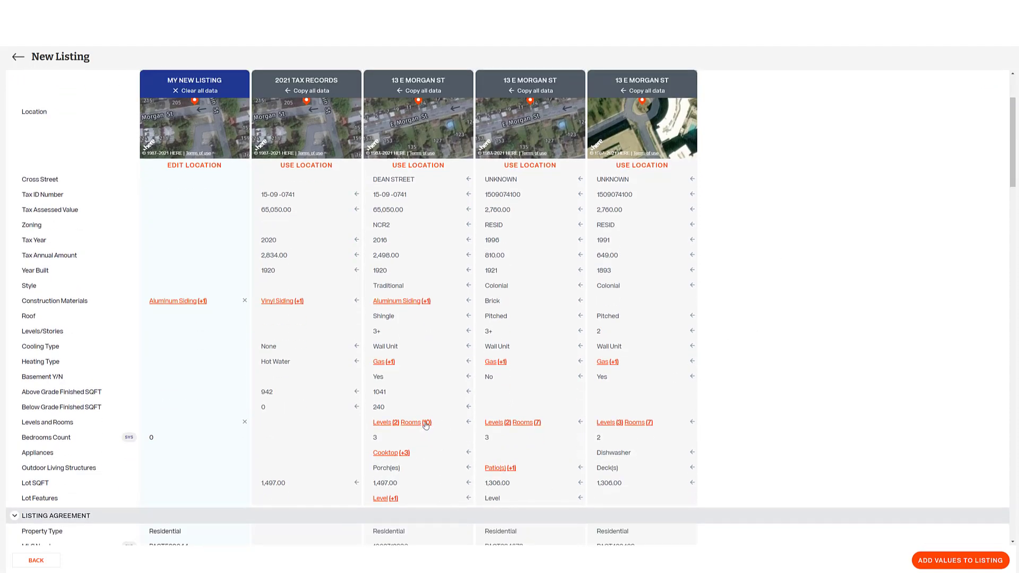
{"action": "left_click", "coordinate": [426, 424]}
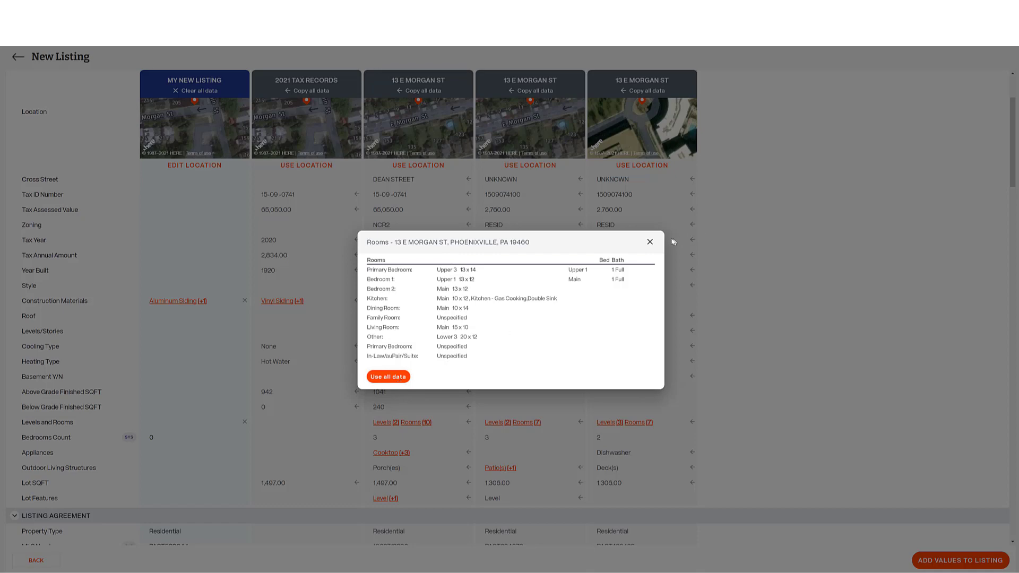
{"action": "left_click", "coordinate": [650, 242]}
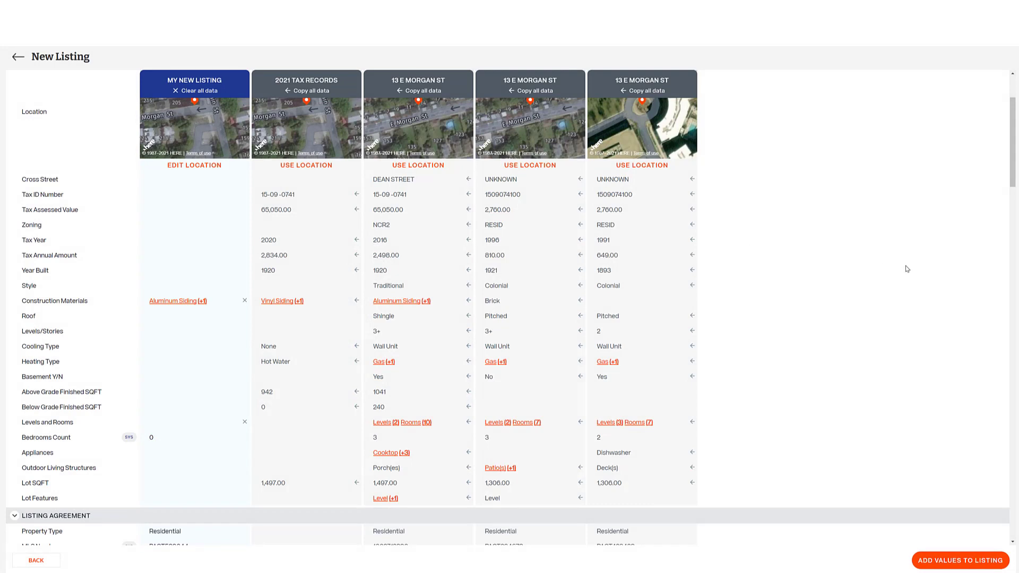
{"action": "scroll", "coordinate": [907, 269], "scroll_direction": "down", "scroll_amount": 5}
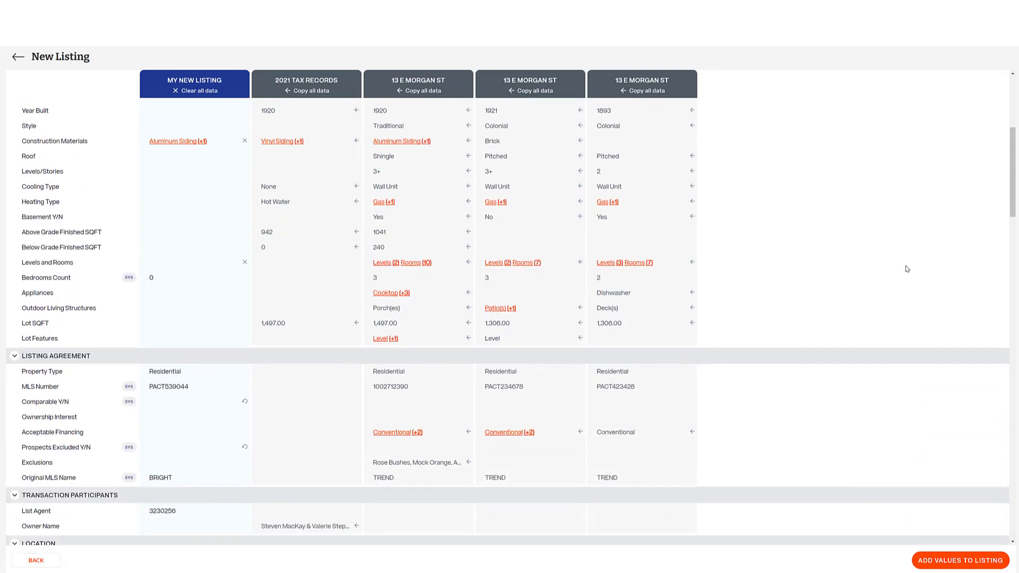
{"action": "scroll", "coordinate": [907, 269], "scroll_direction": "down", "scroll_amount": 1}
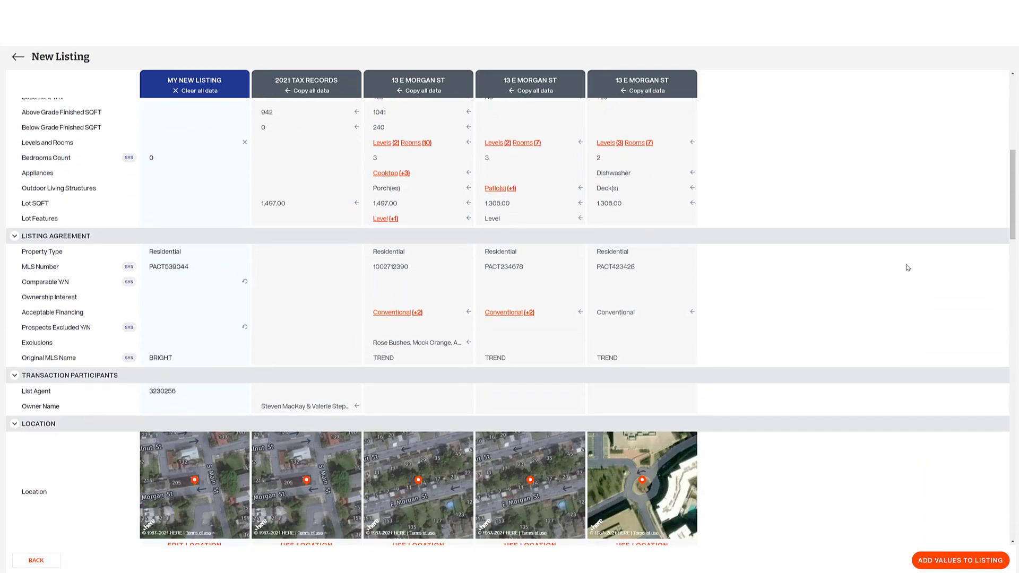
{"action": "scroll", "coordinate": [907, 269], "scroll_direction": "down", "scroll_amount": 4}
{"action": "scroll", "coordinate": [907, 268], "scroll_direction": "down", "scroll_amount": 4}
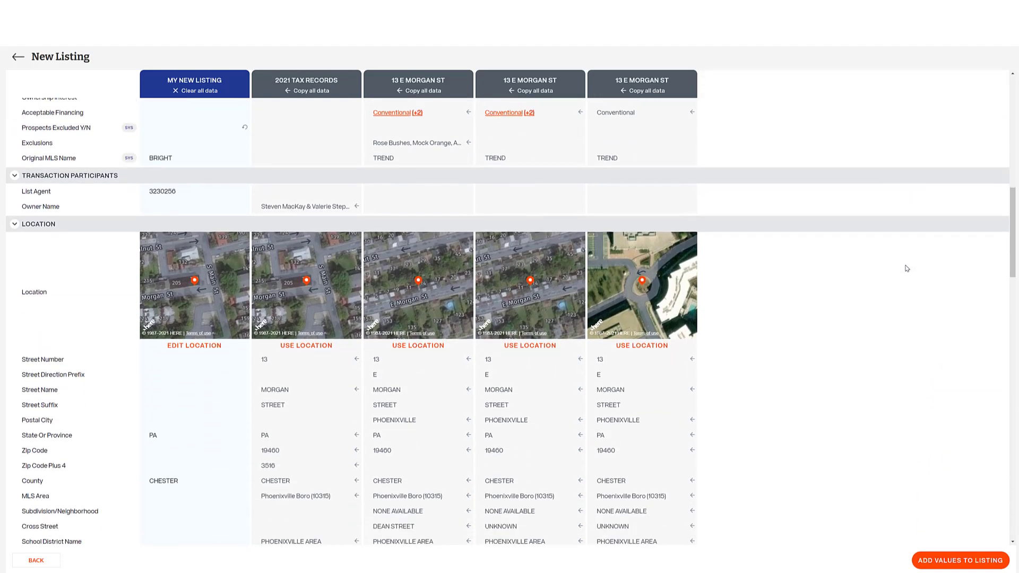
{"action": "scroll", "coordinate": [907, 269], "scroll_direction": "down", "scroll_amount": 2}
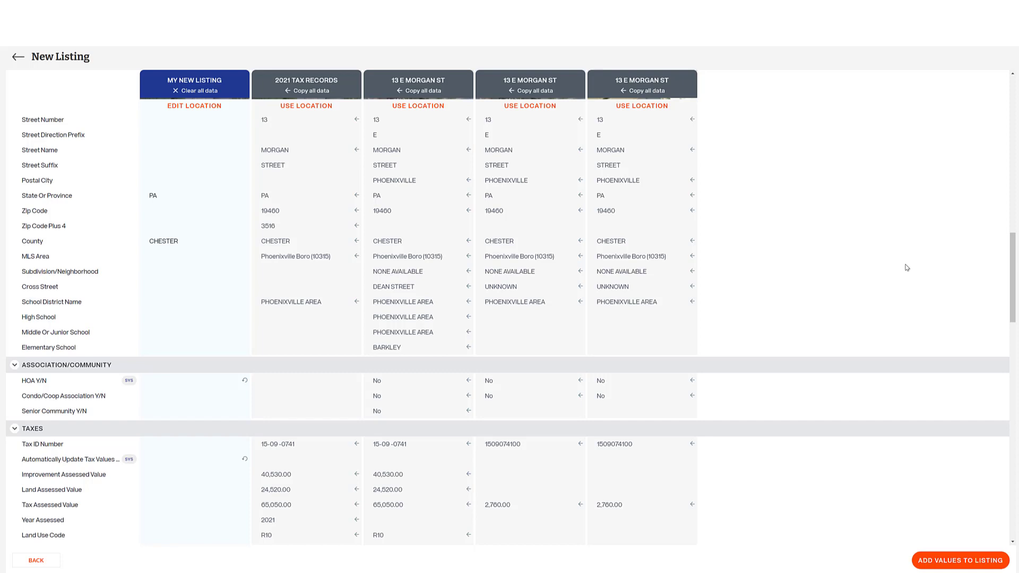
{"action": "scroll", "coordinate": [907, 268], "scroll_direction": "down", "scroll_amount": 4}
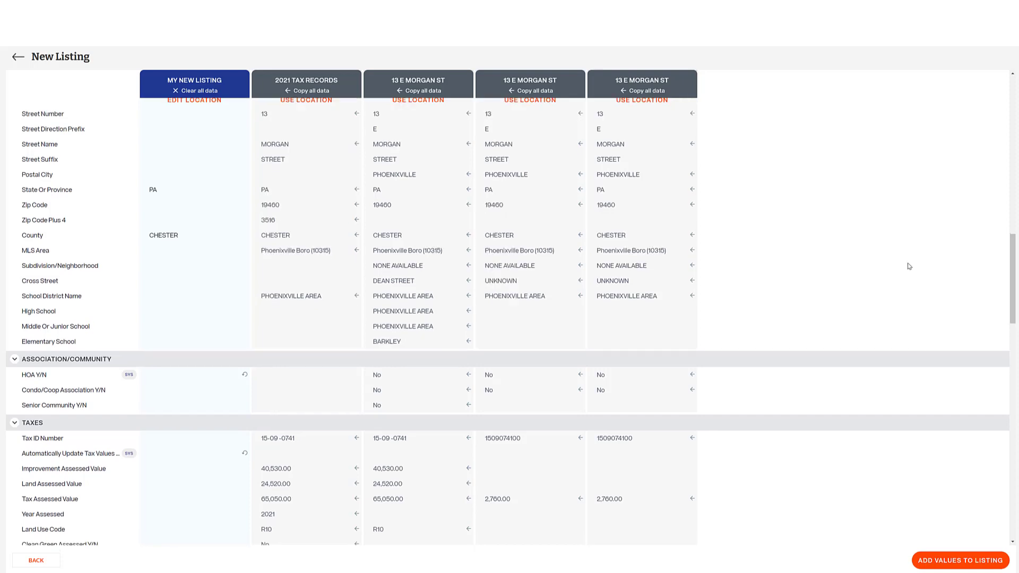
{"action": "scroll", "coordinate": [908, 267], "scroll_direction": "down", "scroll_amount": 3}
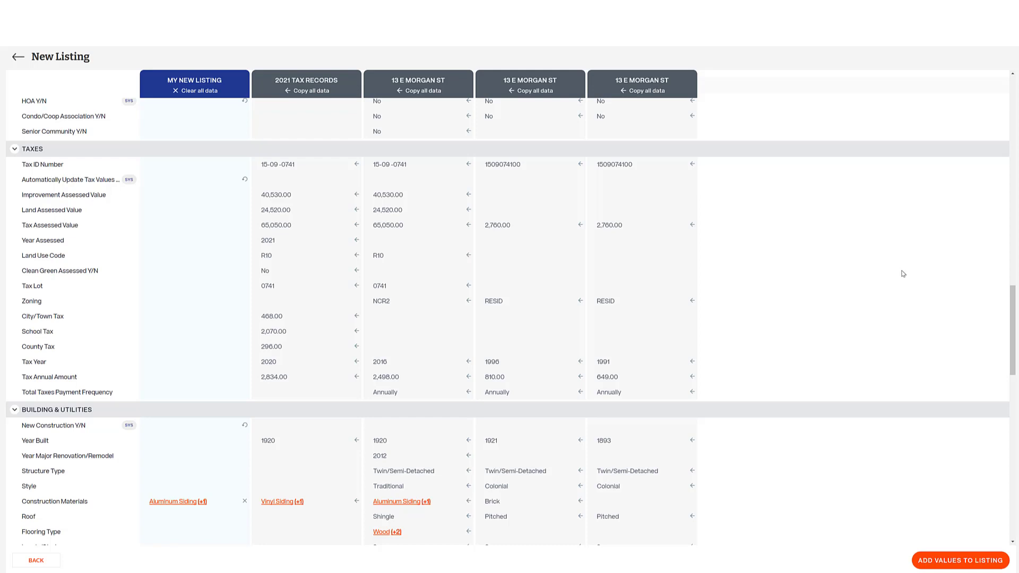
{"action": "scroll", "coordinate": [903, 274], "scroll_direction": "down", "scroll_amount": 2}
{"action": "scroll", "coordinate": [904, 274], "scroll_direction": "down", "scroll_amount": 3}
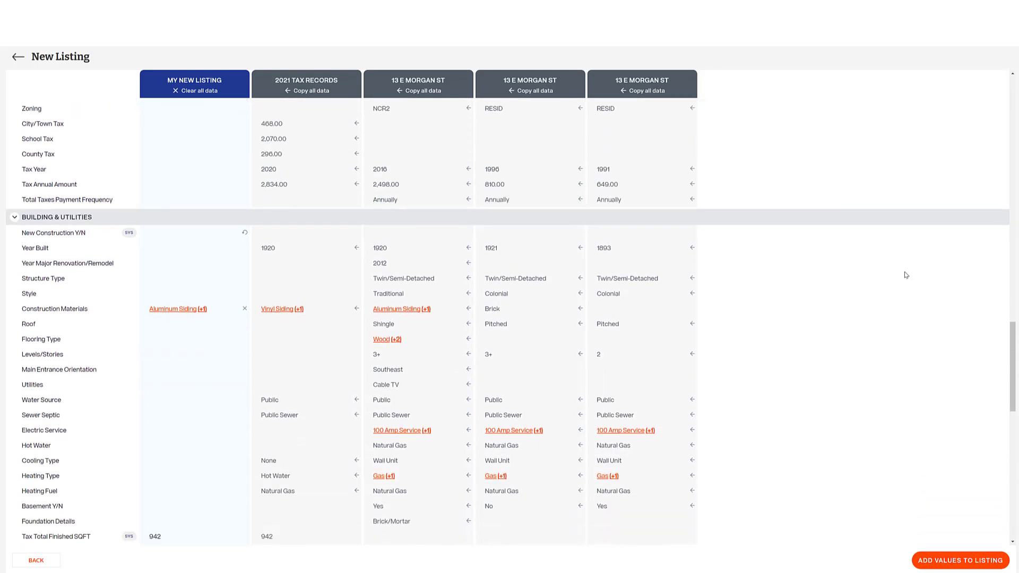
{"action": "scroll", "coordinate": [906, 275], "scroll_direction": "down", "scroll_amount": 1}
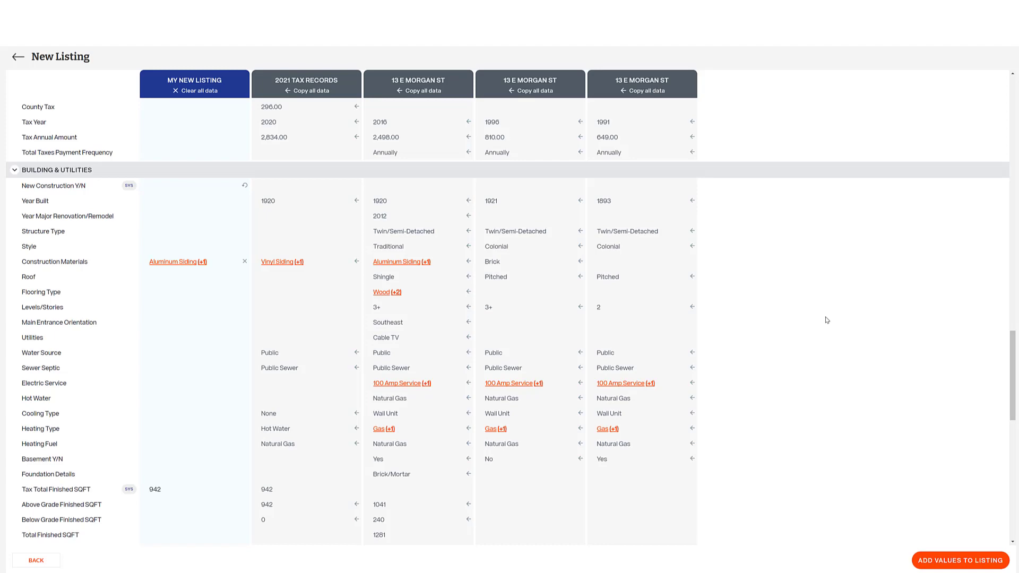
{"action": "scroll", "coordinate": [827, 320], "scroll_direction": "up", "scroll_amount": 5}
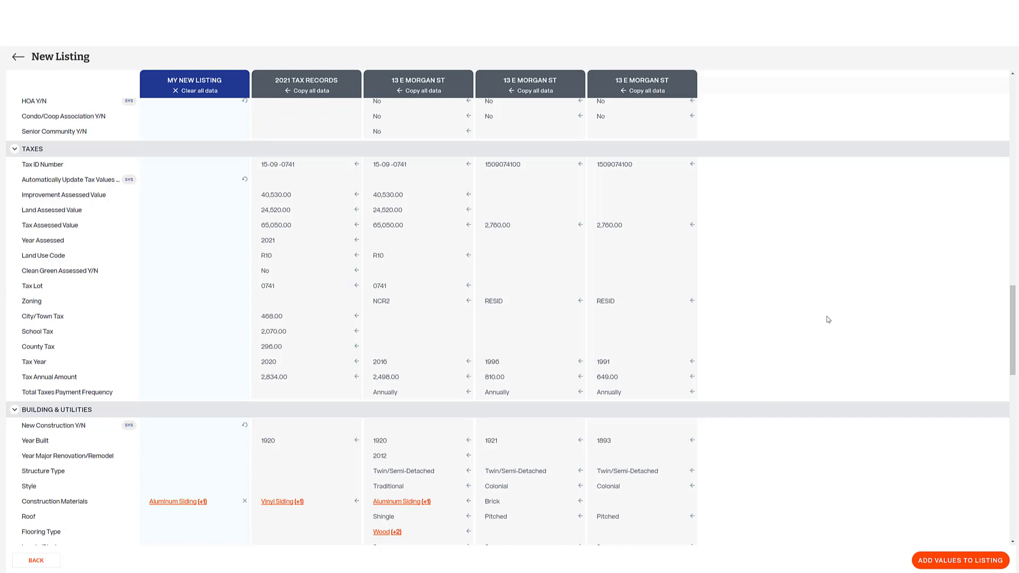
{"action": "scroll", "coordinate": [828, 320], "scroll_direction": "up", "scroll_amount": 8}
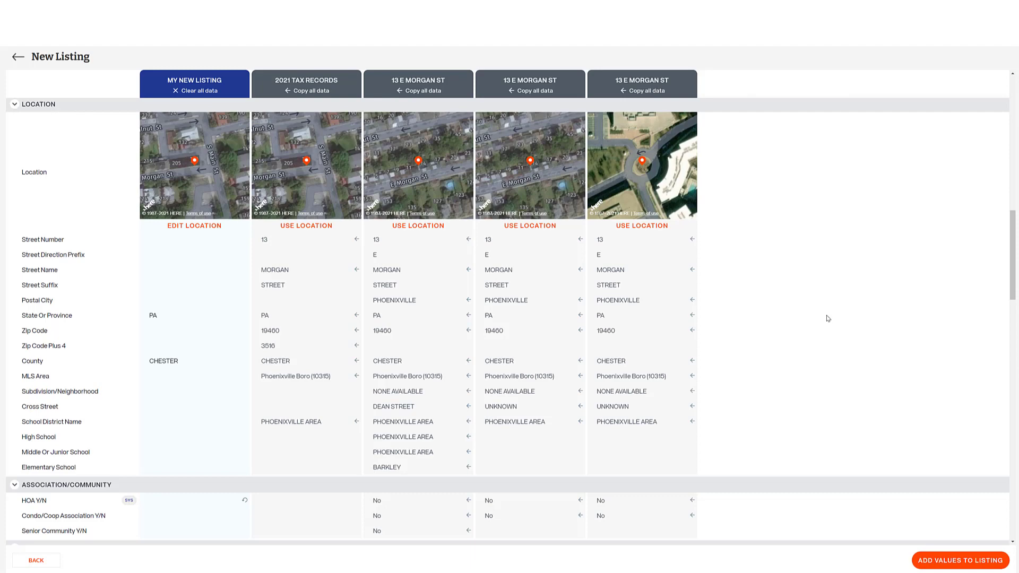
{"action": "scroll", "coordinate": [829, 320], "scroll_direction": "up", "scroll_amount": 5}
{"action": "scroll", "coordinate": [829, 318], "scroll_direction": "up", "scroll_amount": 10}
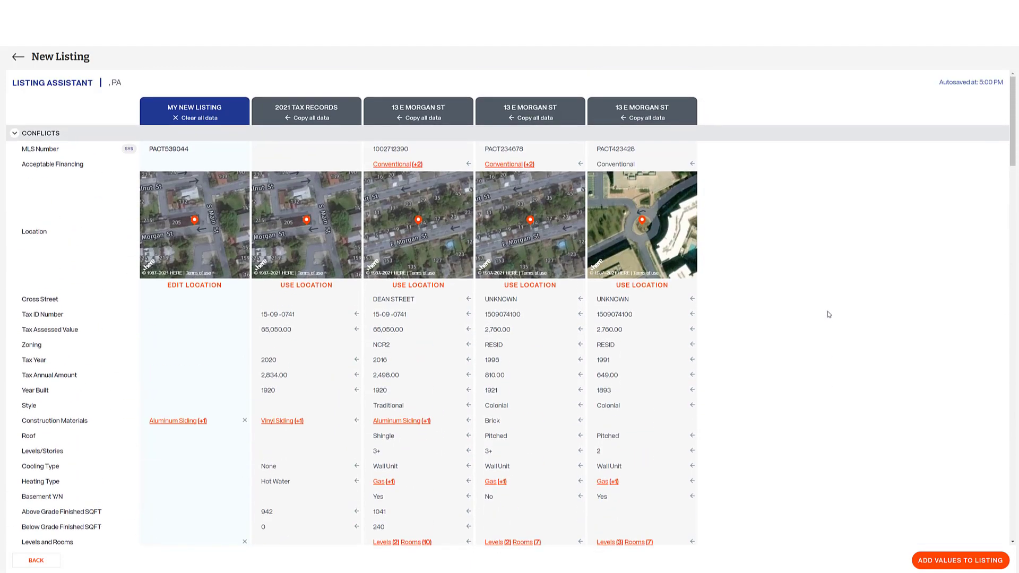
Copy all 2021 Tax Records values into the new listing column, including Vinyl Siding and 942 finished SQFT.
{"action": "left_click", "coordinate": [322, 119]}
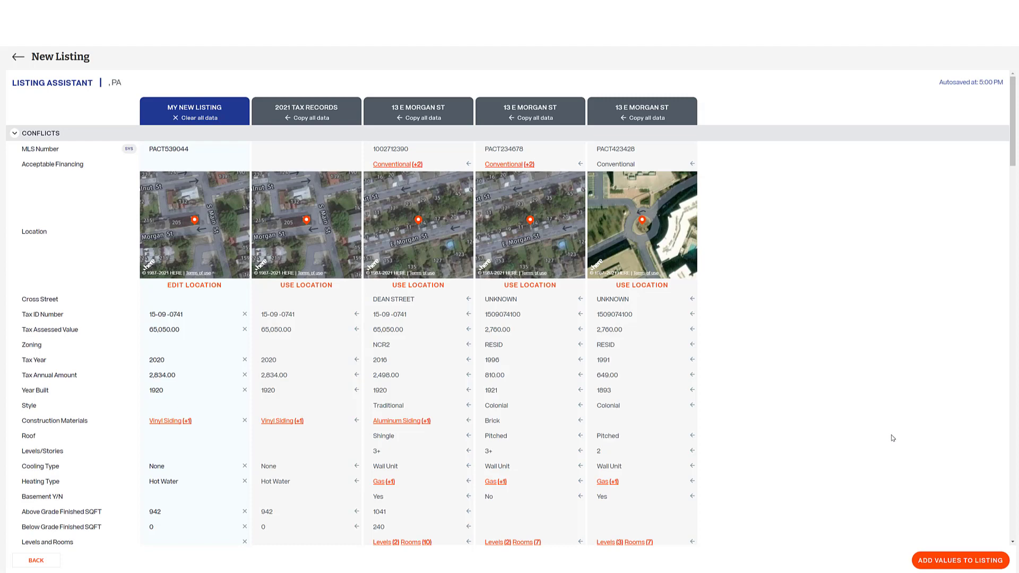
{"action": "left_click", "coordinate": [983, 561]}
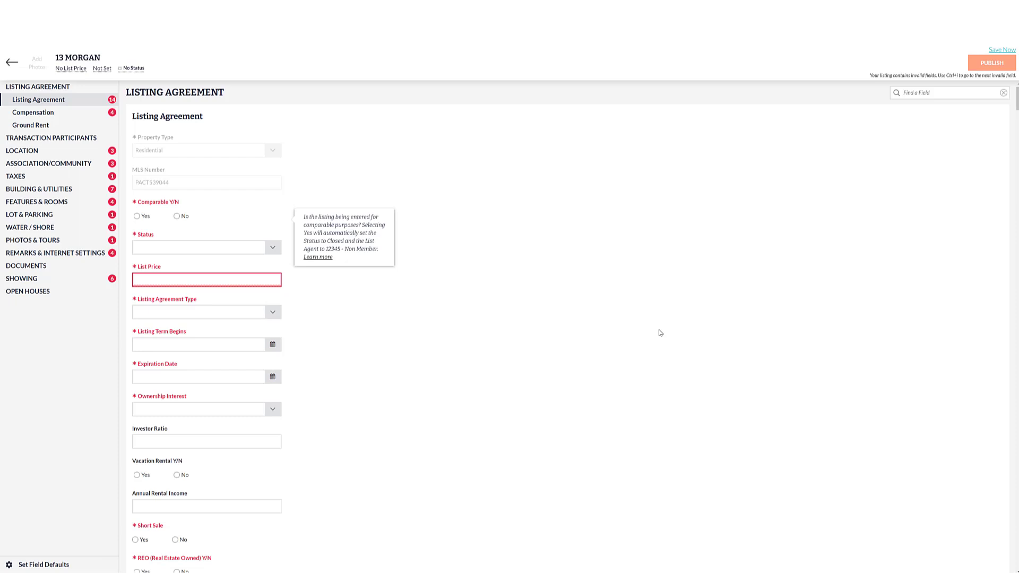
{"action": "key", "text": "ctrl+Down"}
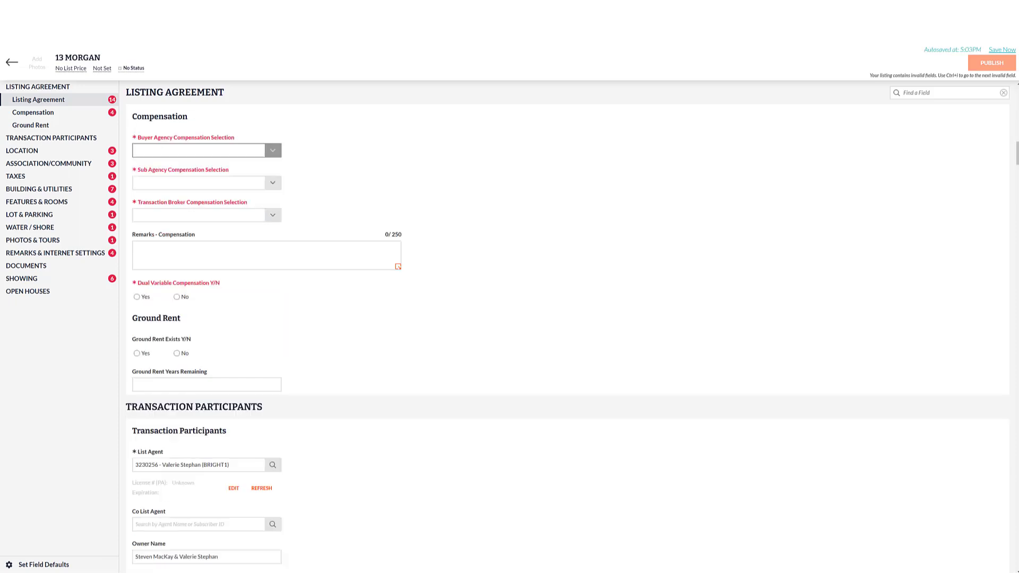